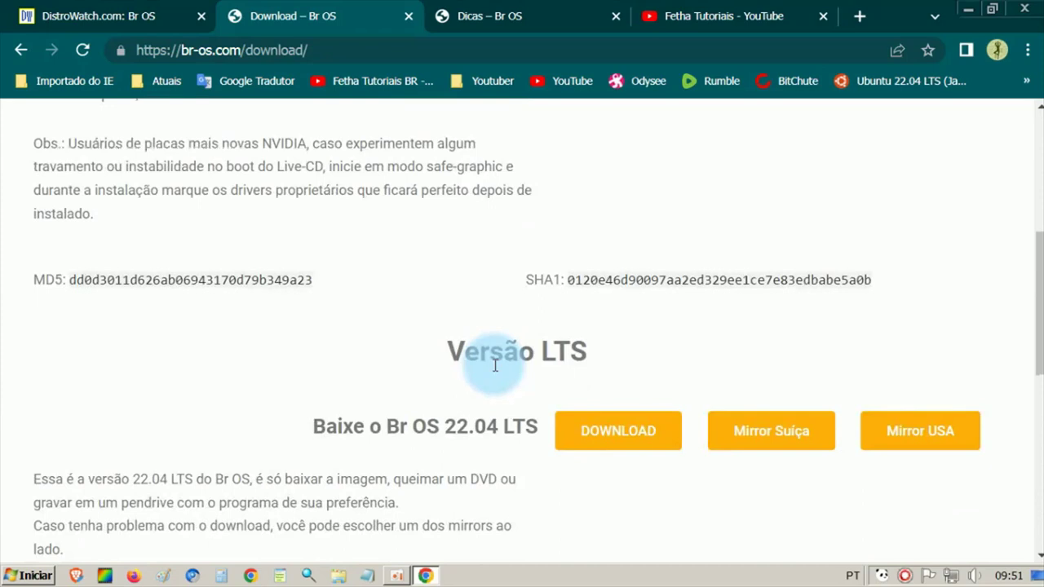
Review the Br OS 23.04 and 22.04 LTS download options on the Br OS download page
scroll(495, 373, "down", 2)
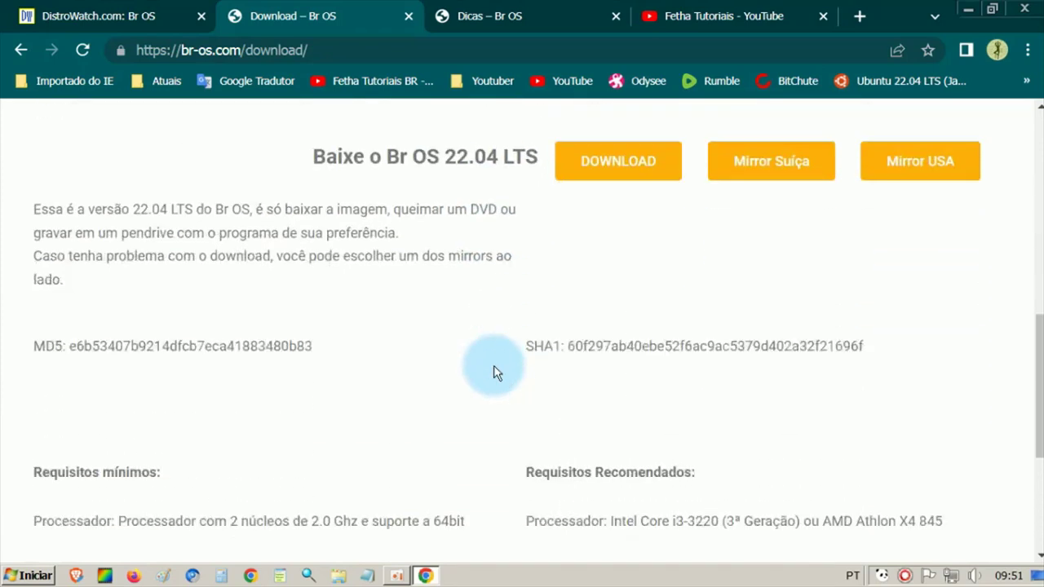
scroll(494, 373, "up", 5)
scroll(497, 350, "up", 1)
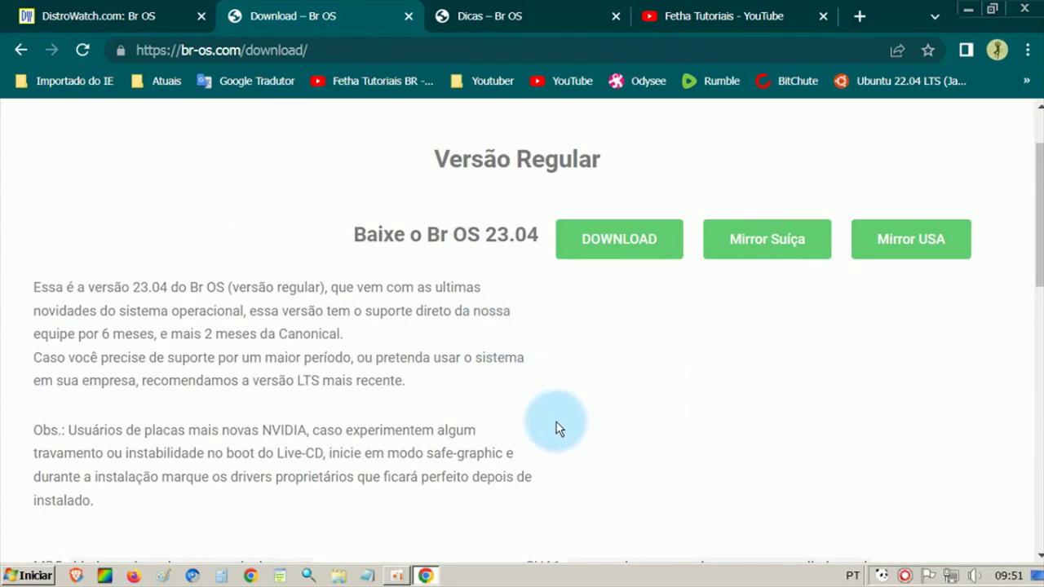
left_click(397, 574)
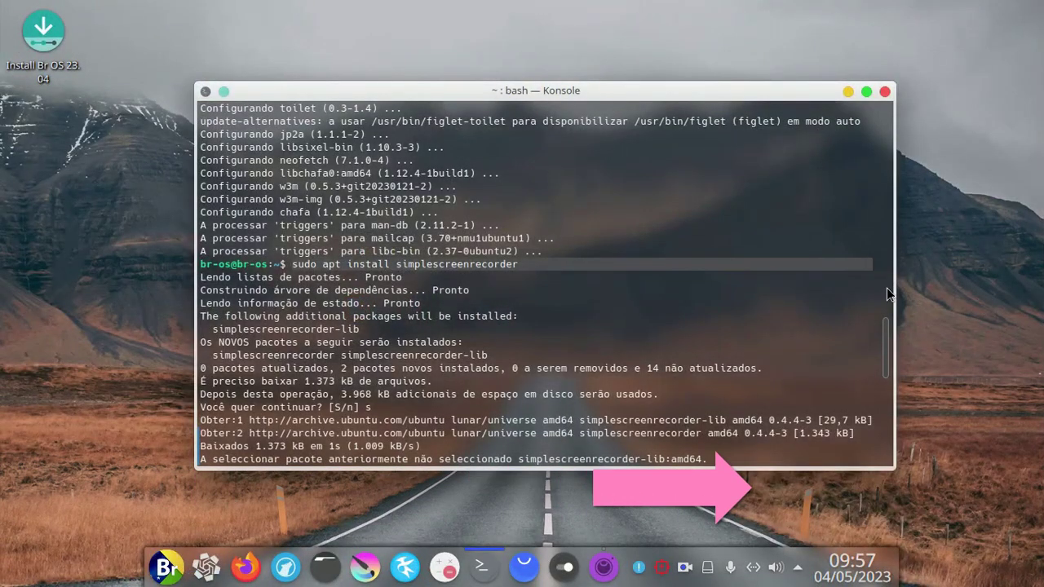
Display the system information with neofetch and the memory usage with free -h in the terminal
type("neofetch")
key("Return")
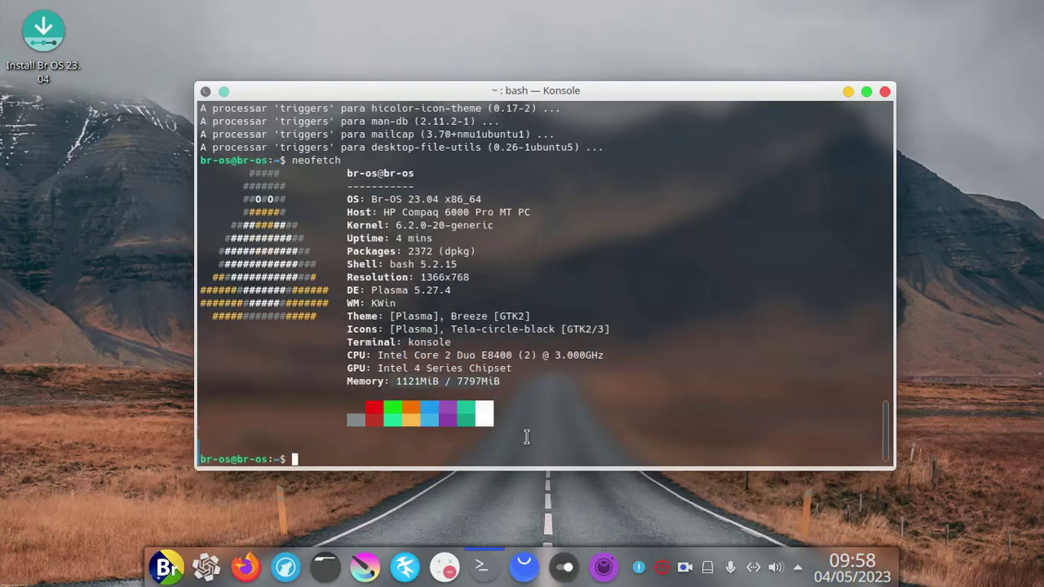
type("free ")
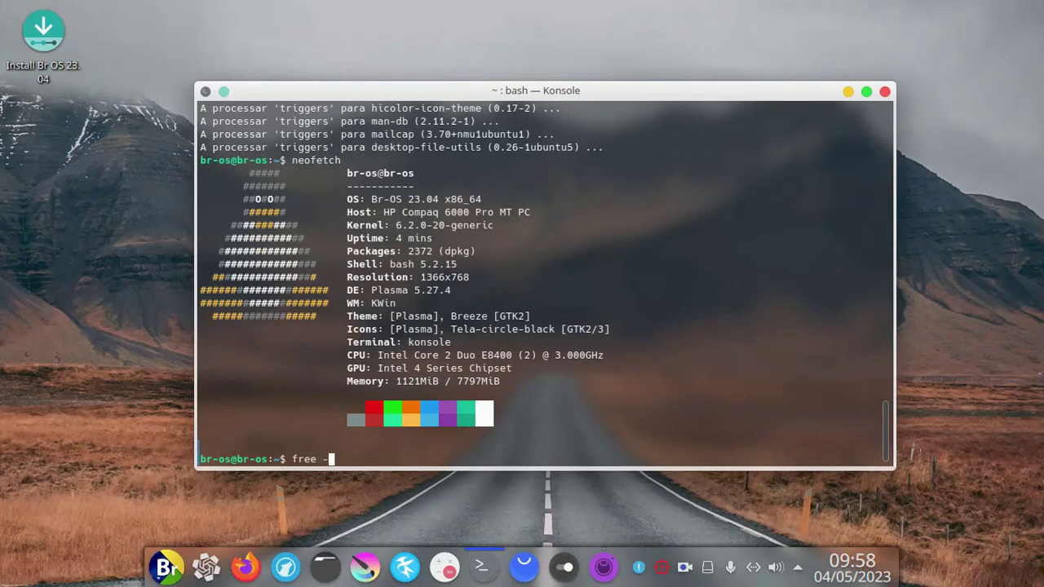
type("-h")
key("Return")
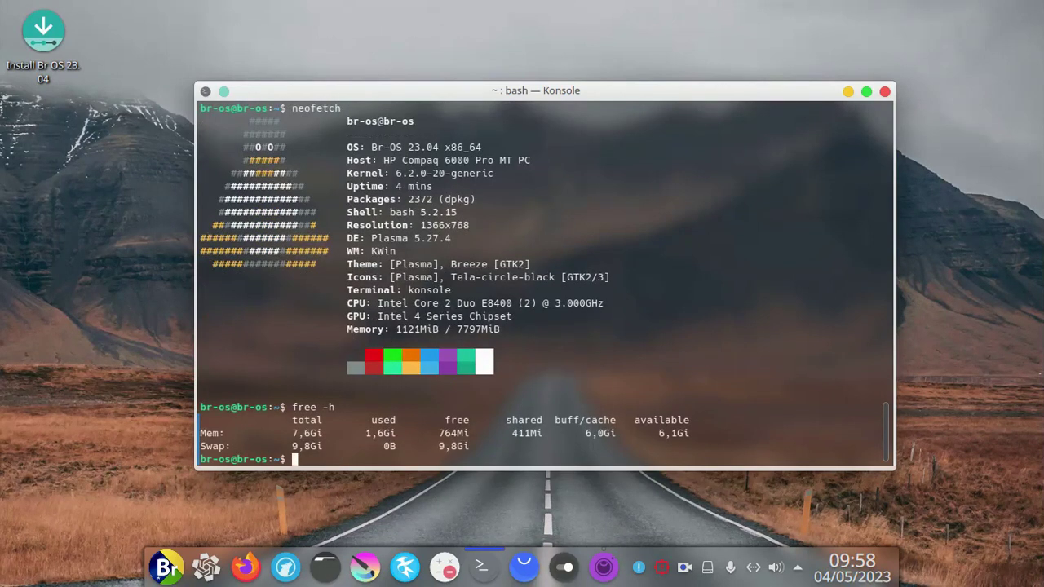
Highlight the Plasma version in the neofetch output and close the terminal
scroll(500, 337, "up", 2)
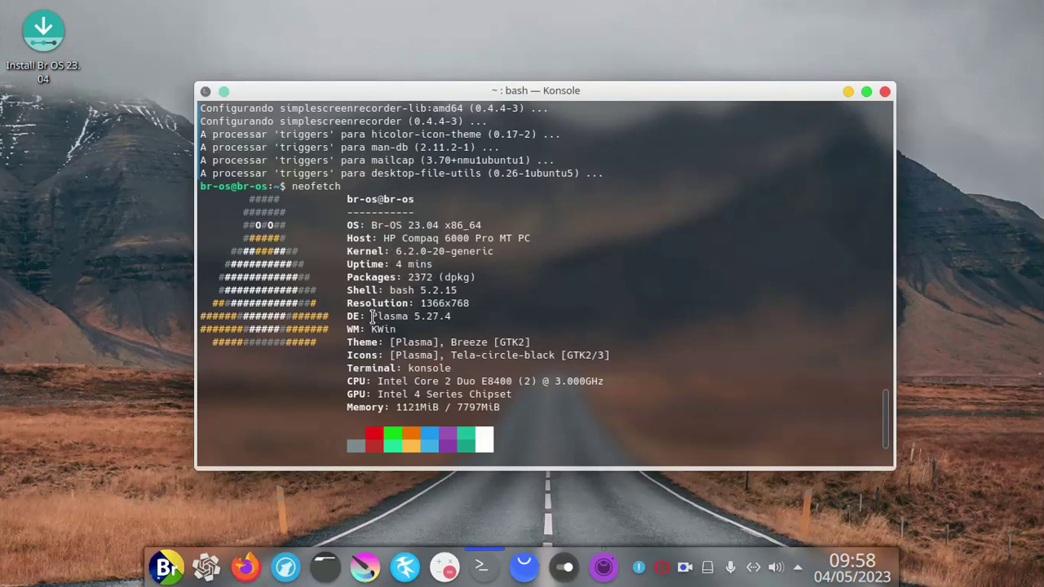
left_click_drag(372, 317, 447, 316)
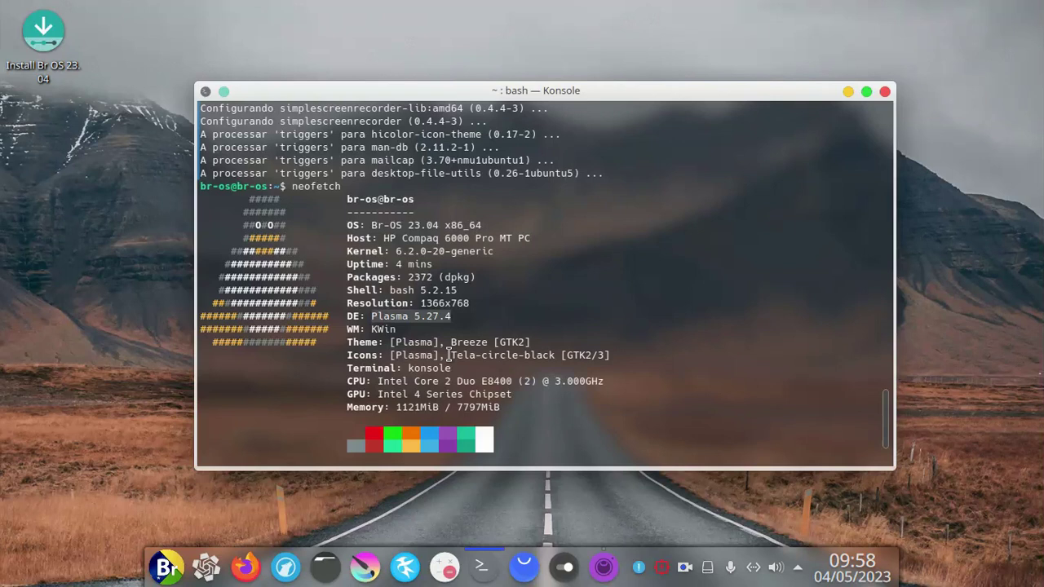
left_click(886, 92)
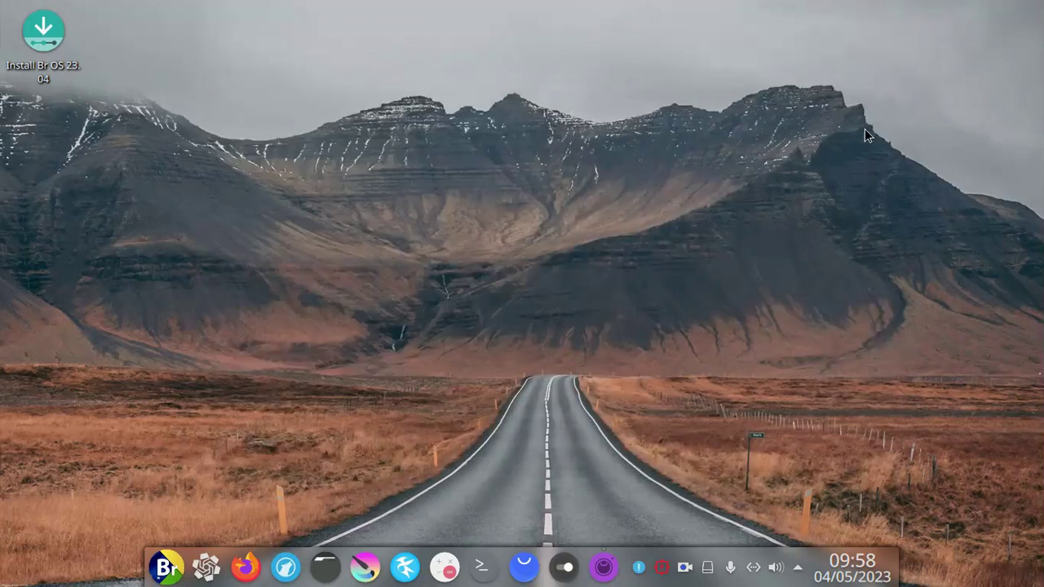
View the clock's calendar and the hidden notification and status items, closing each one after viewing
mouse_move(852, 564)
left_click(852, 578)
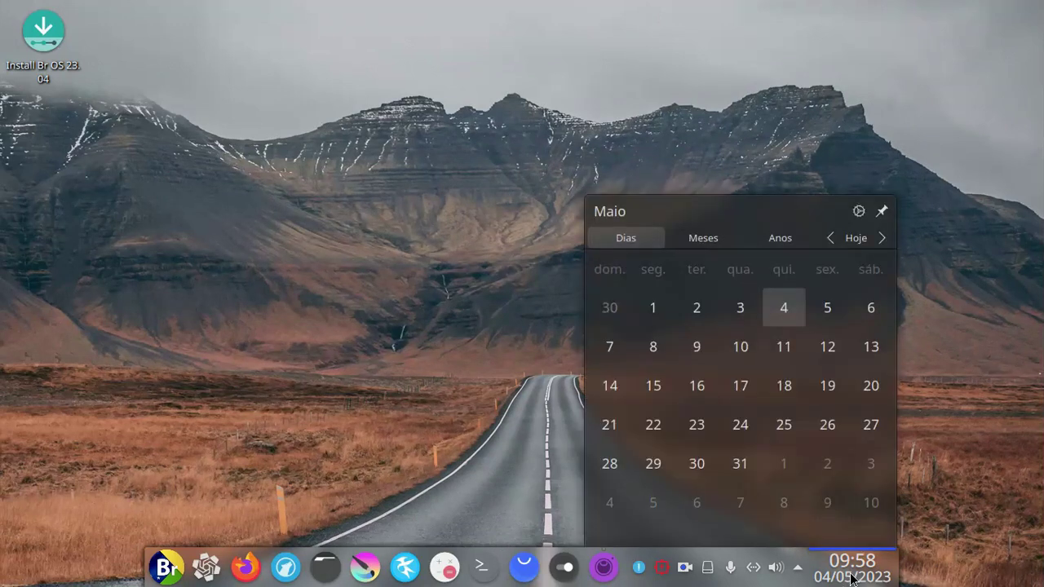
key("Escape")
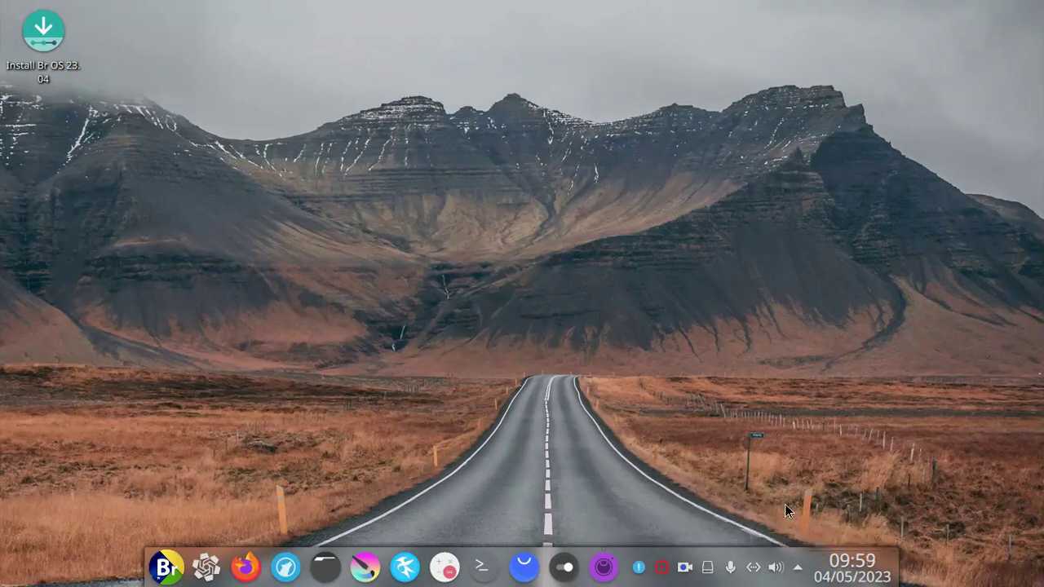
left_click(798, 569)
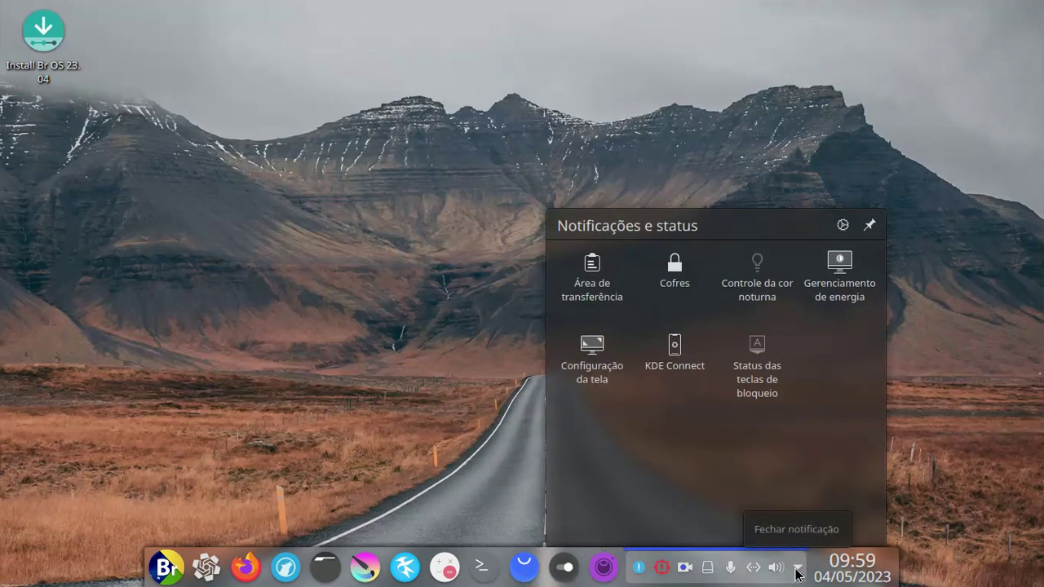
left_click(798, 570)
Set the Line Out volume to 43% and view the list of available networks
left_click(776, 569)
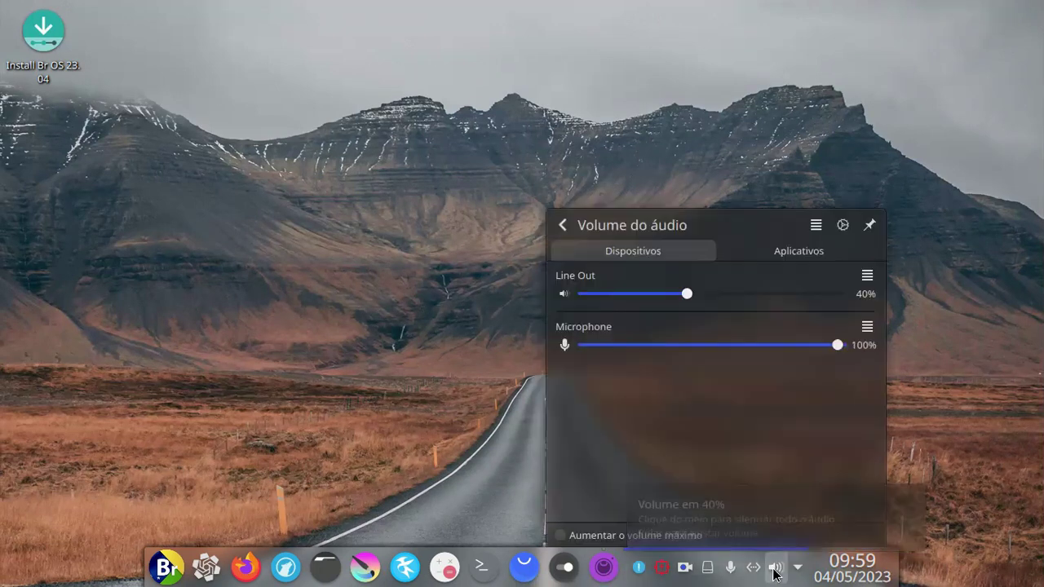
left_click(694, 300)
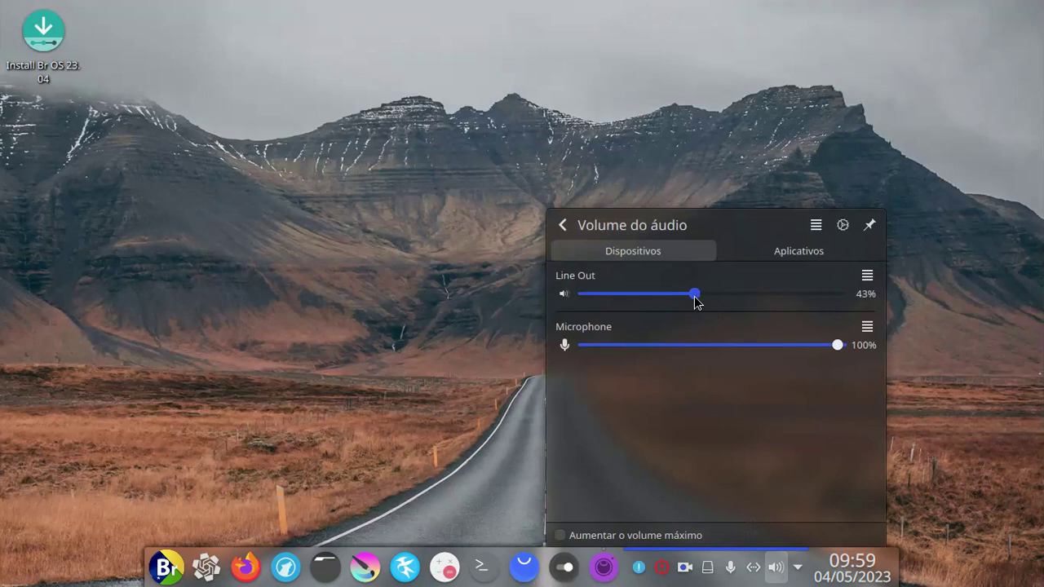
left_click(284, 258)
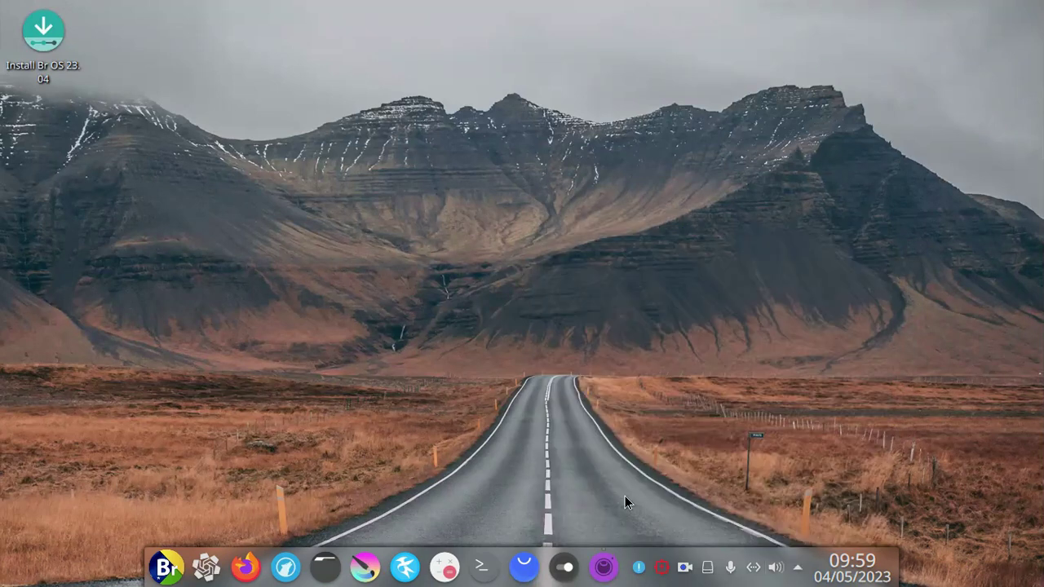
left_click(754, 568)
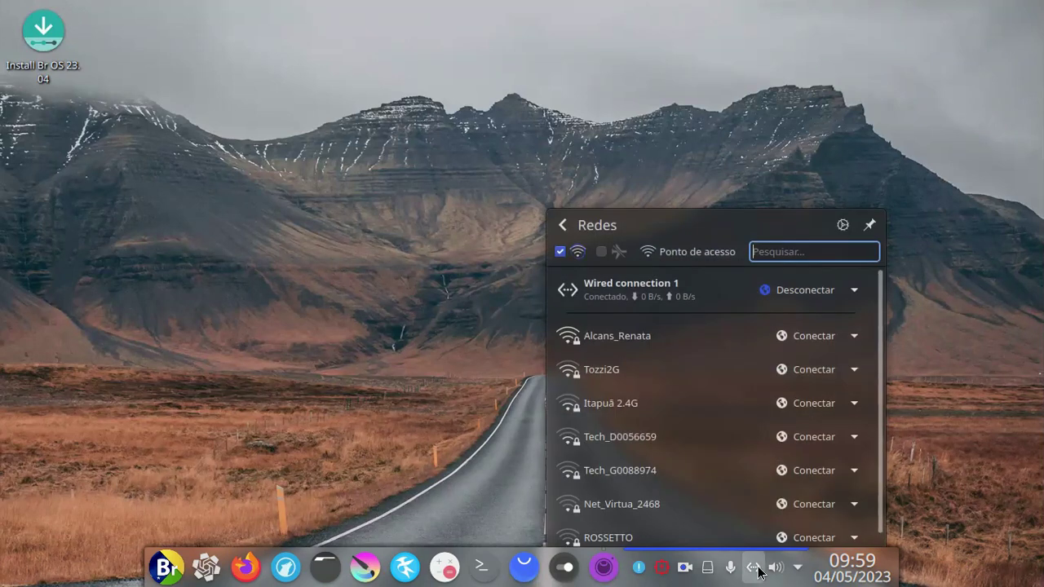
left_click(755, 569)
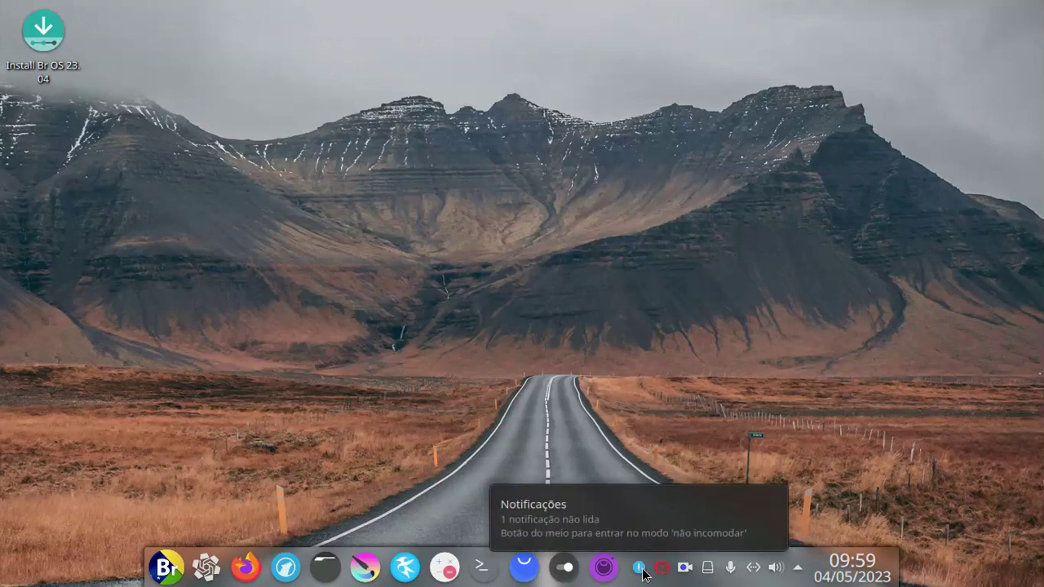
Browse the Aparência pages of System Settings, from Tema global through application style, Plasma style and colours to window decorations
left_click(565, 573)
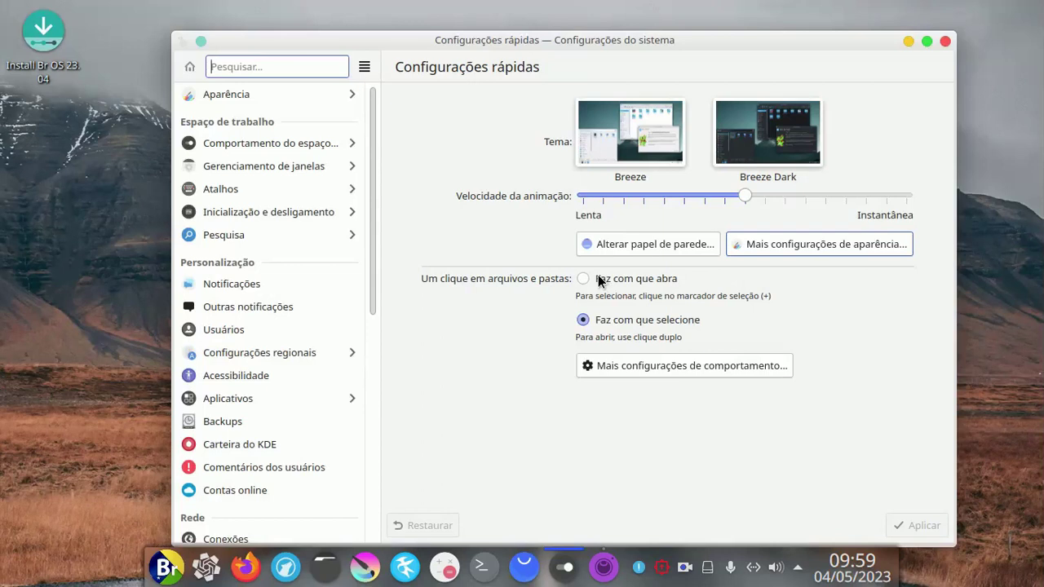
left_click(246, 98)
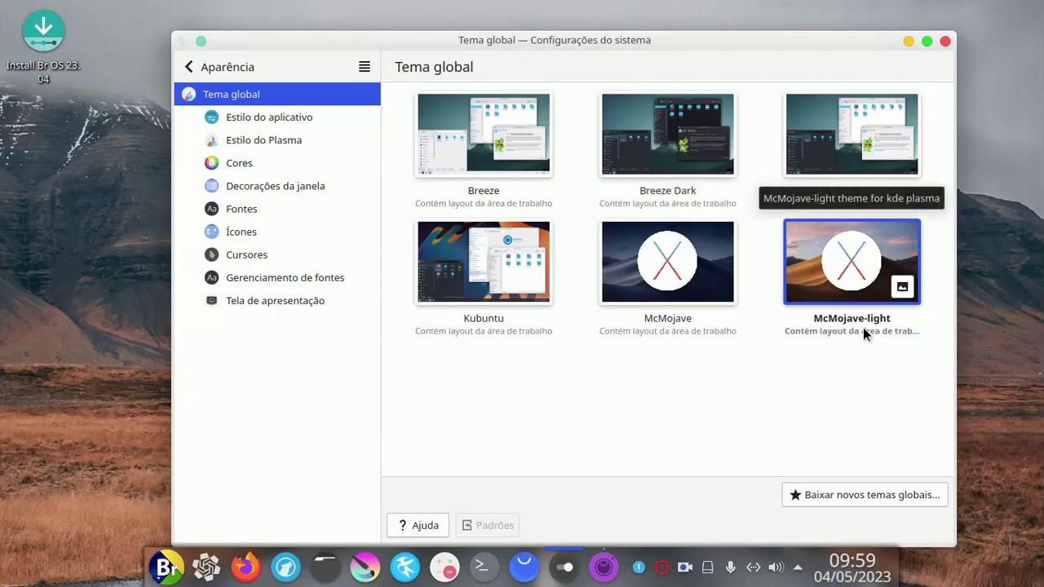
left_click(251, 120)
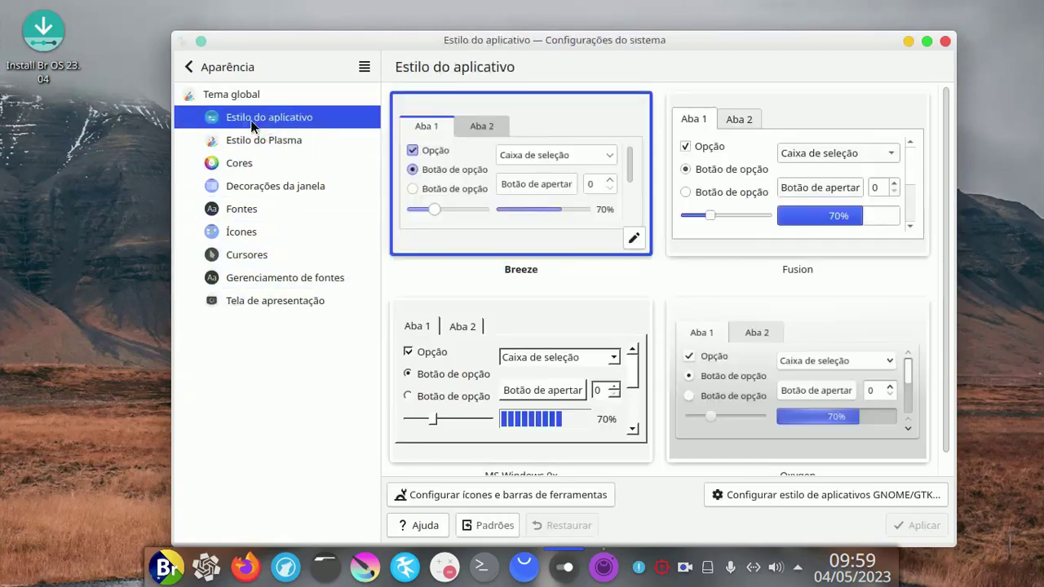
left_click(252, 142)
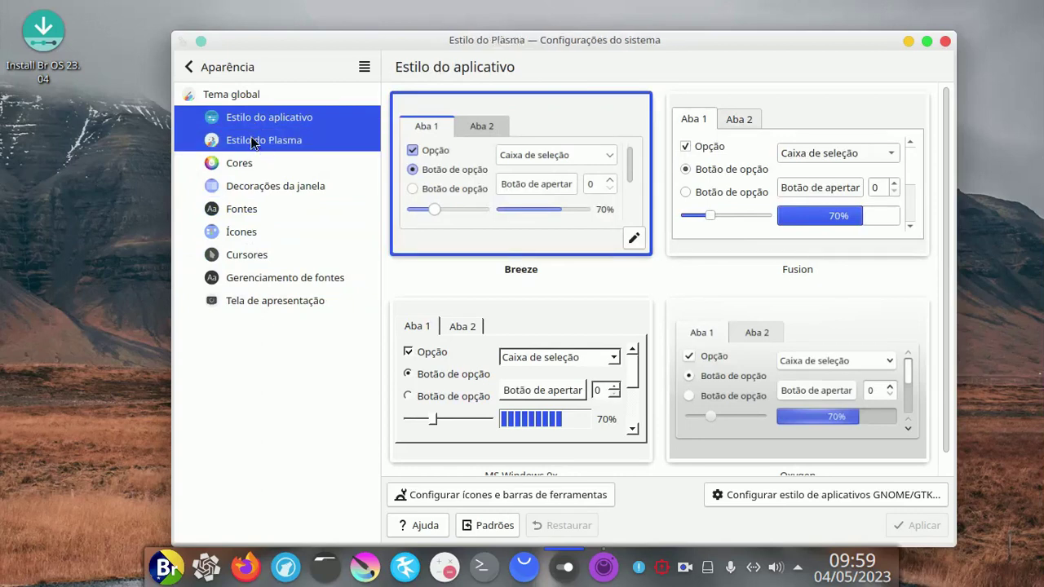
left_click(249, 164)
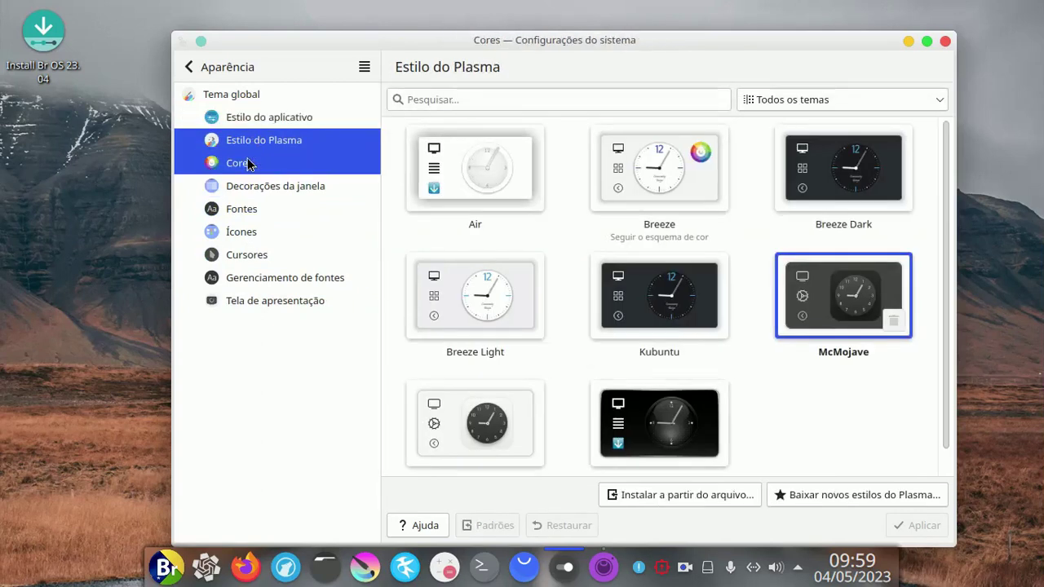
left_click(265, 187)
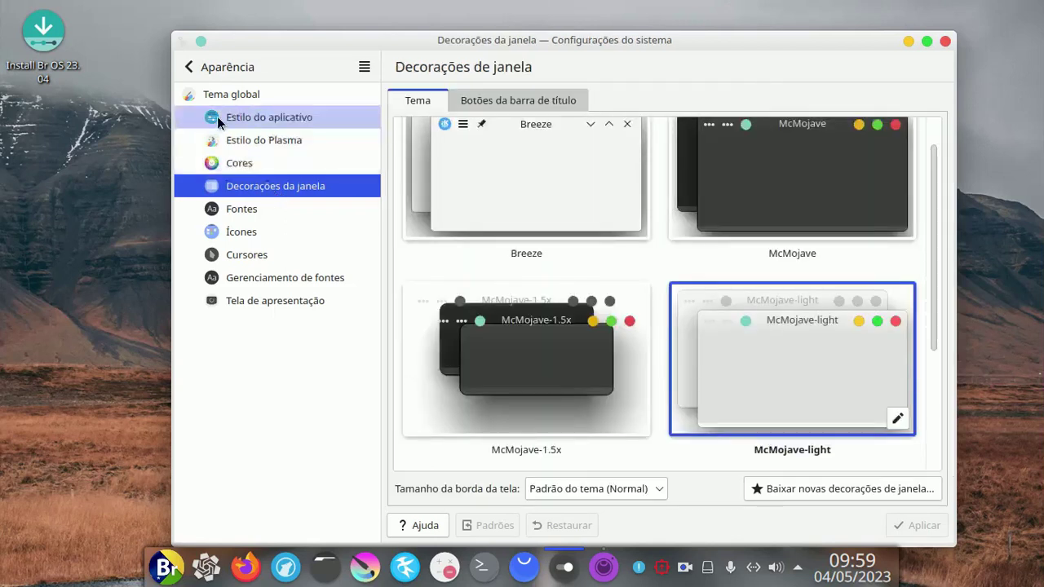
View the software and hardware details in Sobre este sistema and close System Settings
left_click(200, 67)
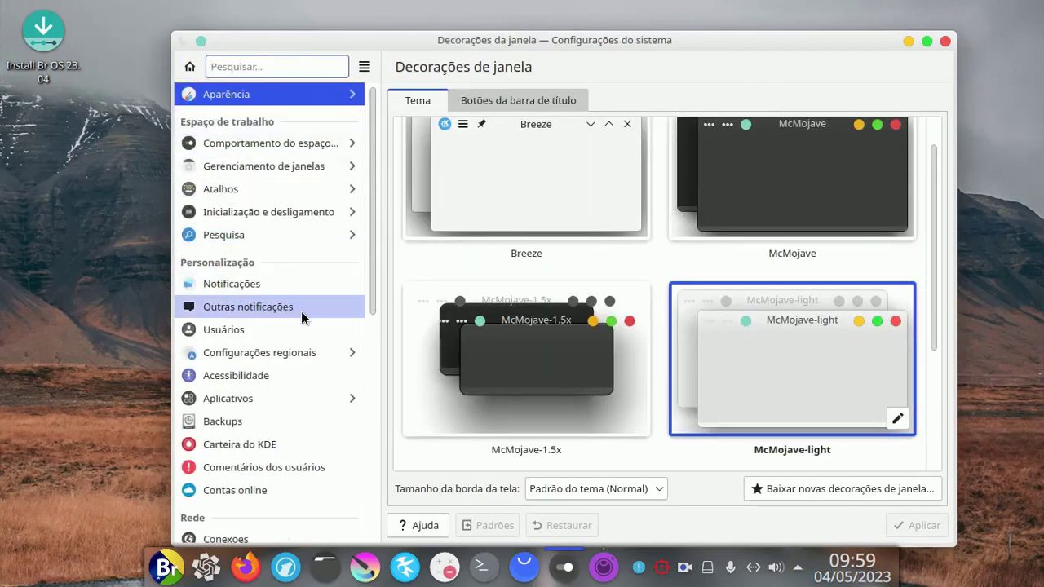
scroll(301, 311, "down", 1)
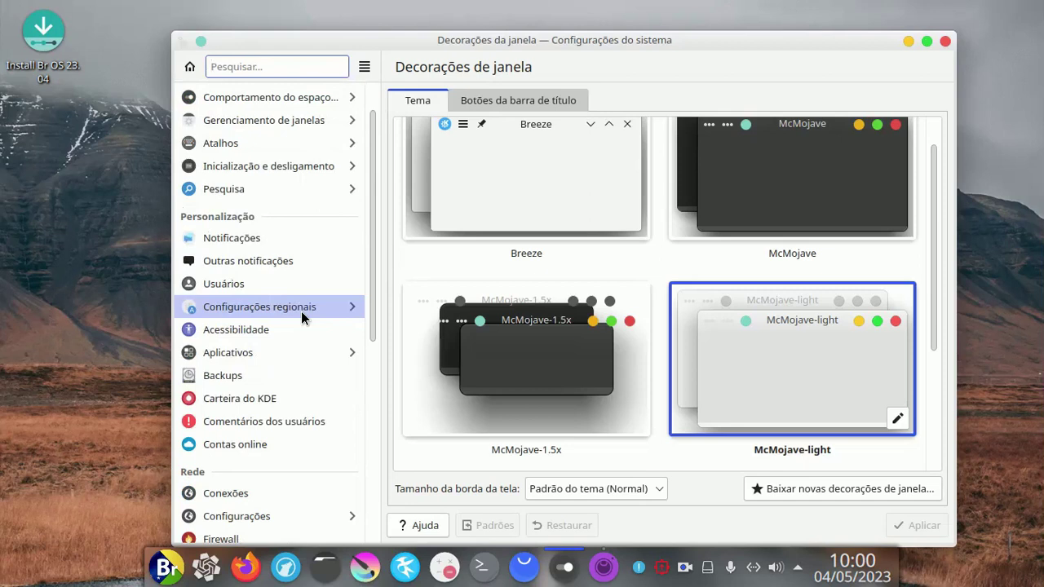
scroll(301, 310, "down", 5)
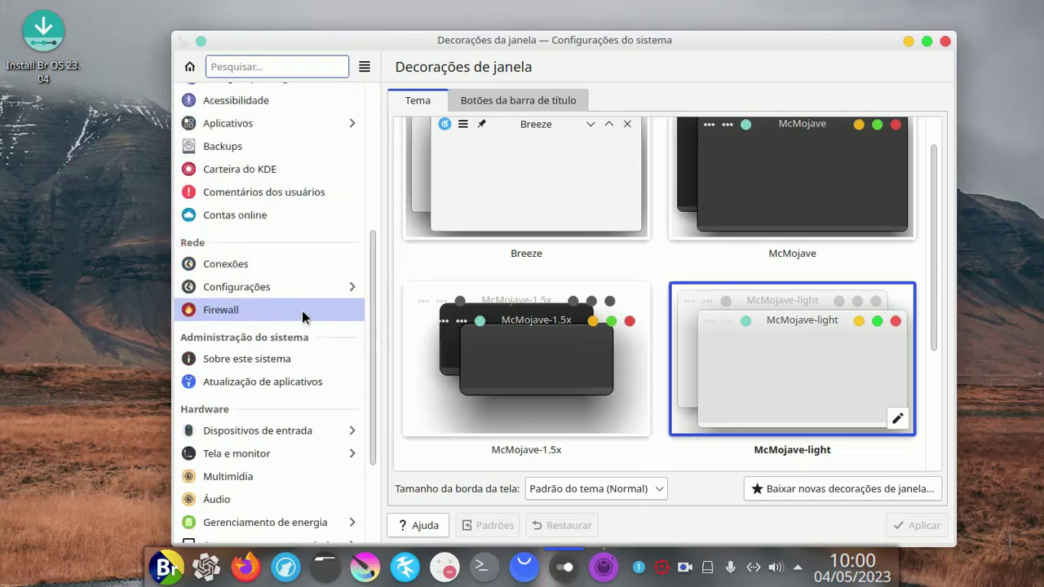
left_click(278, 359)
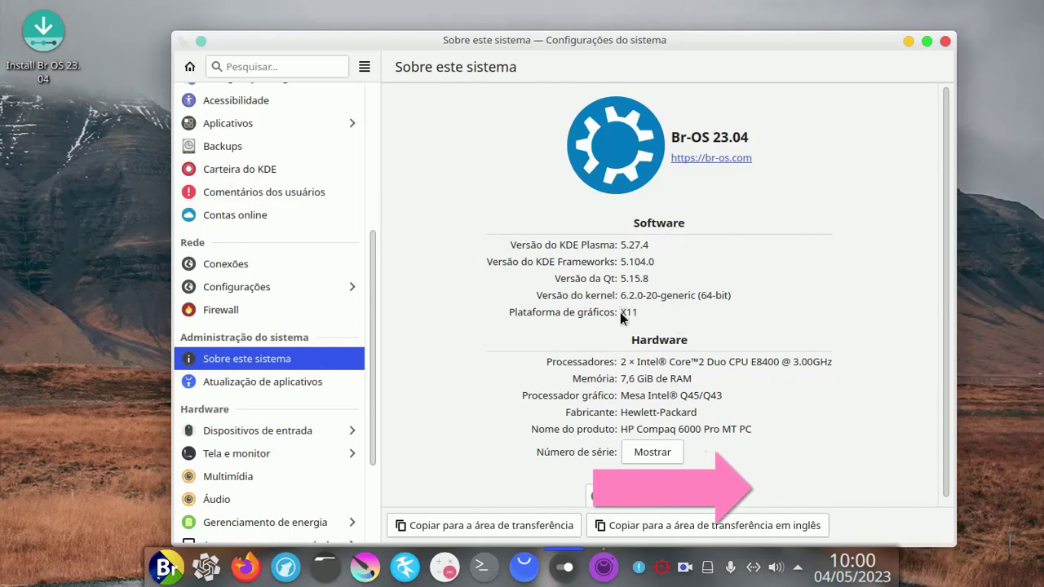
left_click(945, 40)
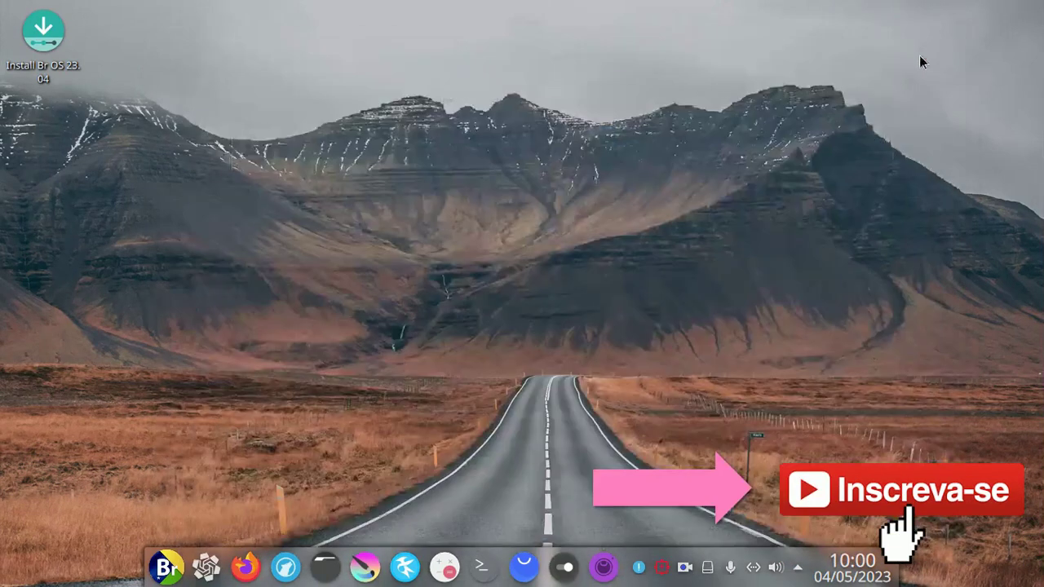
Open the Discover software centre and briefly show the ChatGPT Plasmoid
left_click(524, 567)
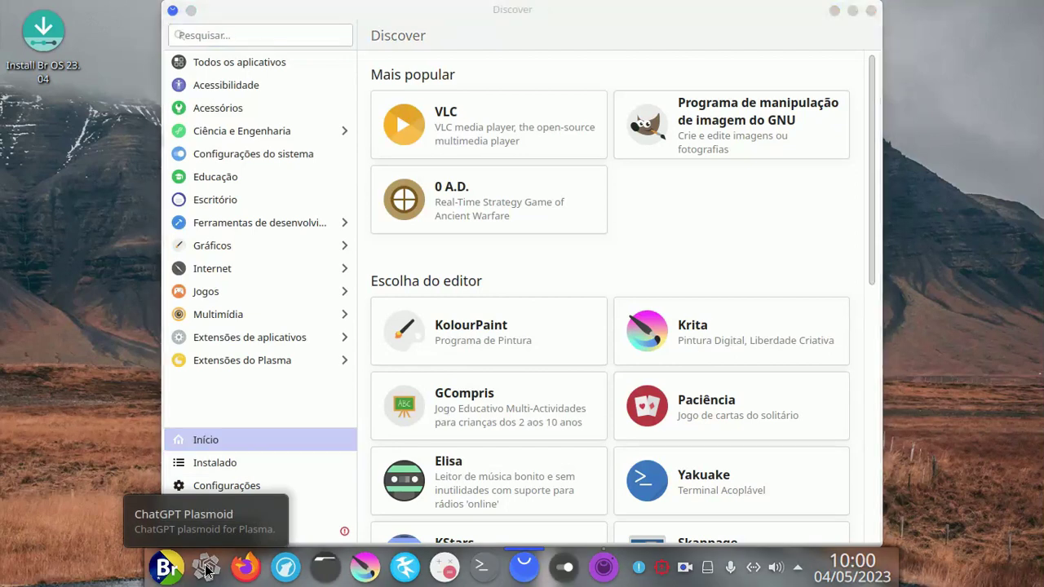
left_click(205, 568)
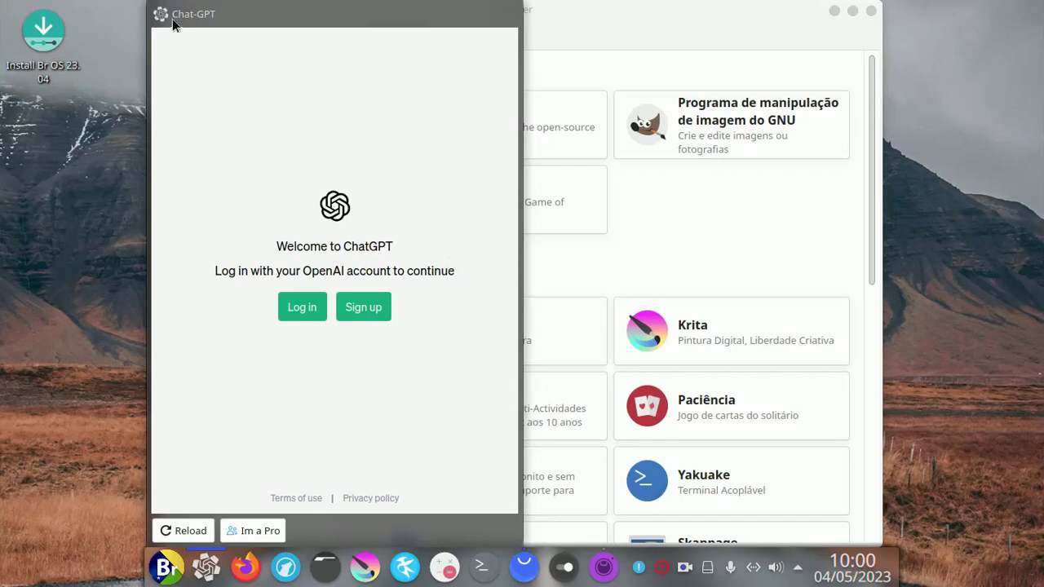
left_click(207, 570)
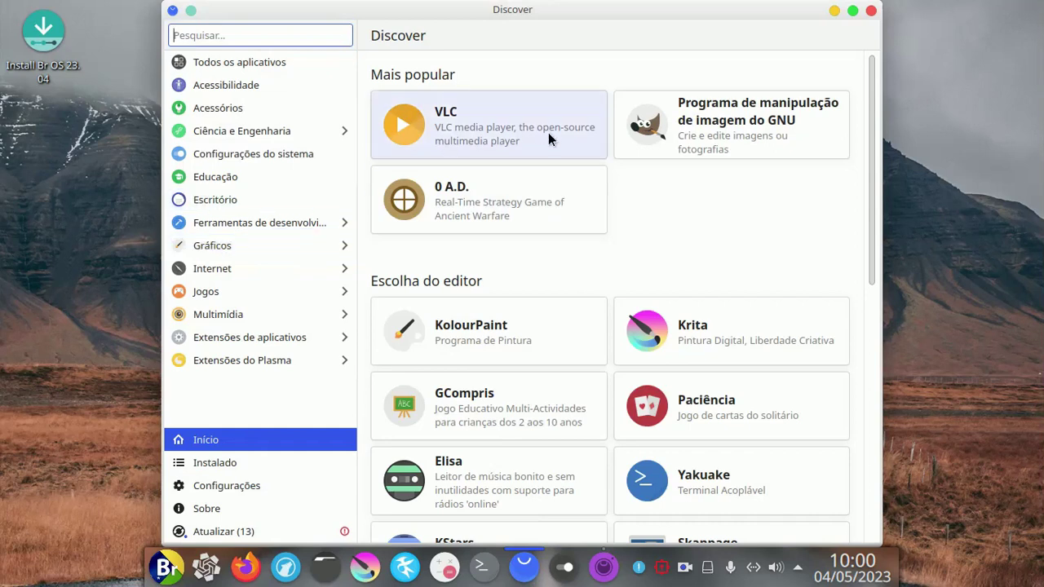
View the VLC page in Discover and browse the Navegadores Web applications in the Internet category
left_click(496, 135)
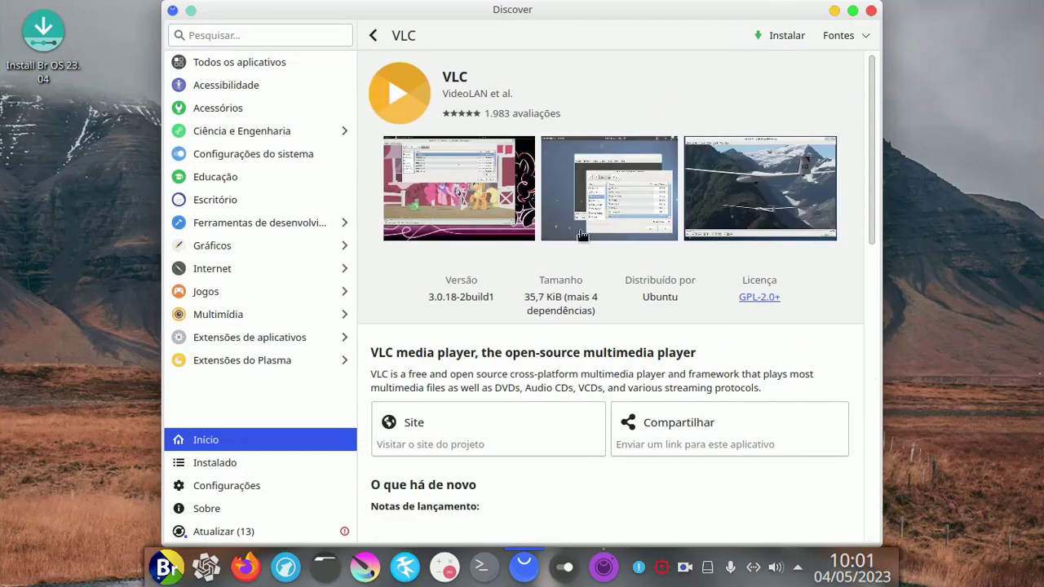
left_click(211, 275)
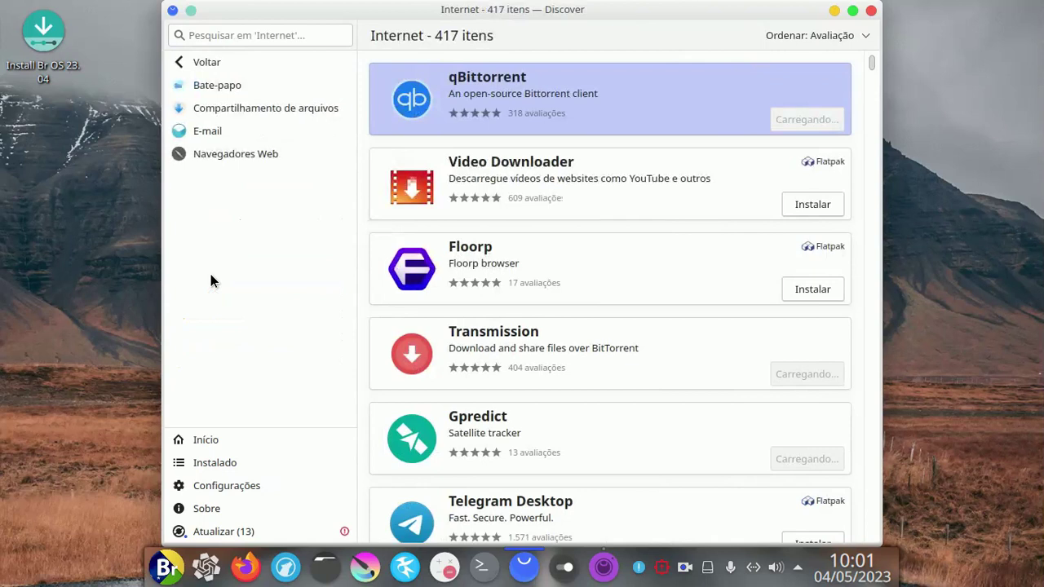
left_click(240, 154)
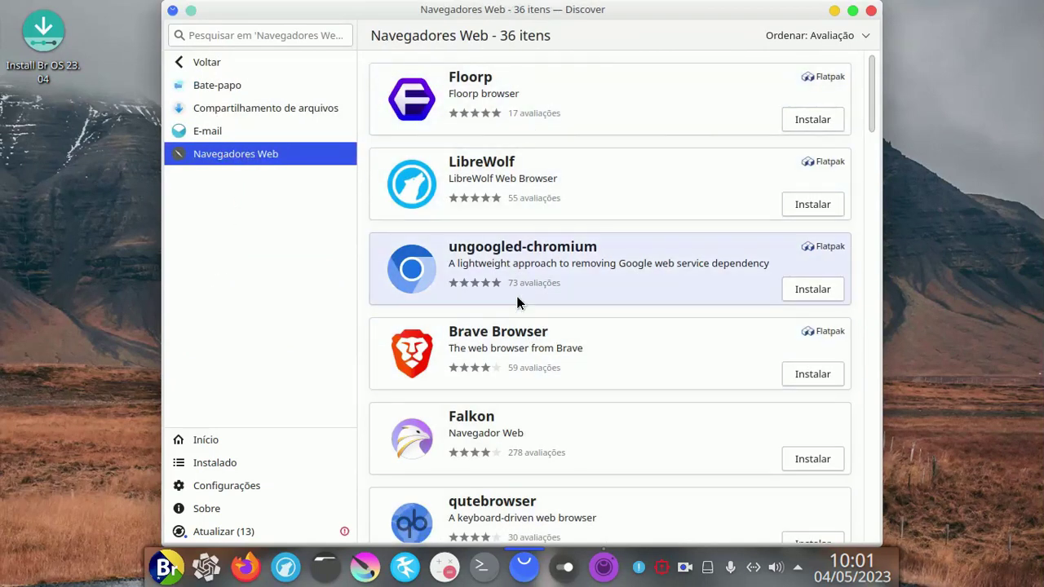
scroll(542, 285, "down", 3)
scroll(536, 352, "down", 5)
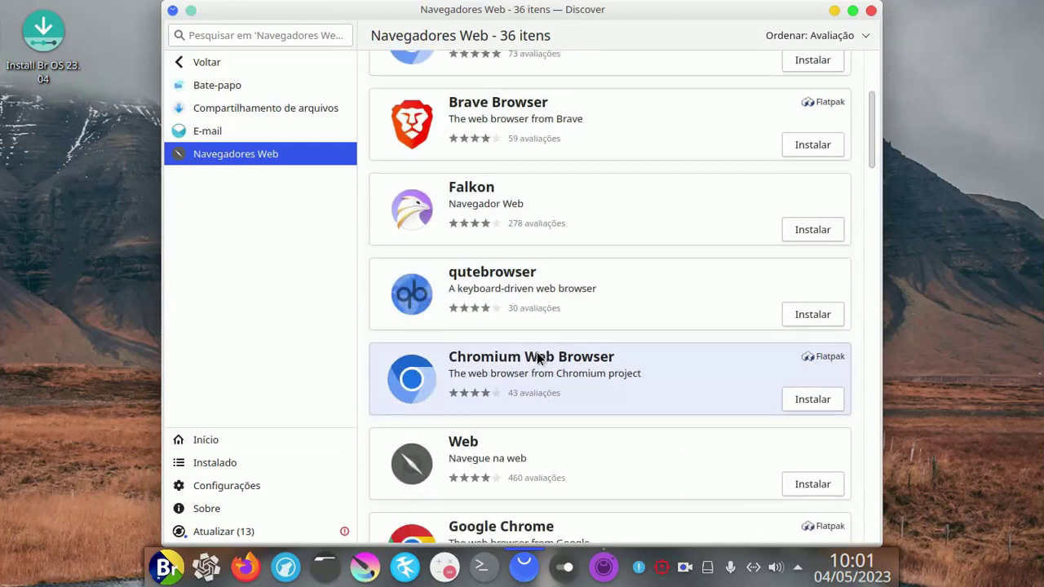
Look through the rest of the Navegadores Web applications in Discover and close the software centre
scroll(520, 391, "down", 5)
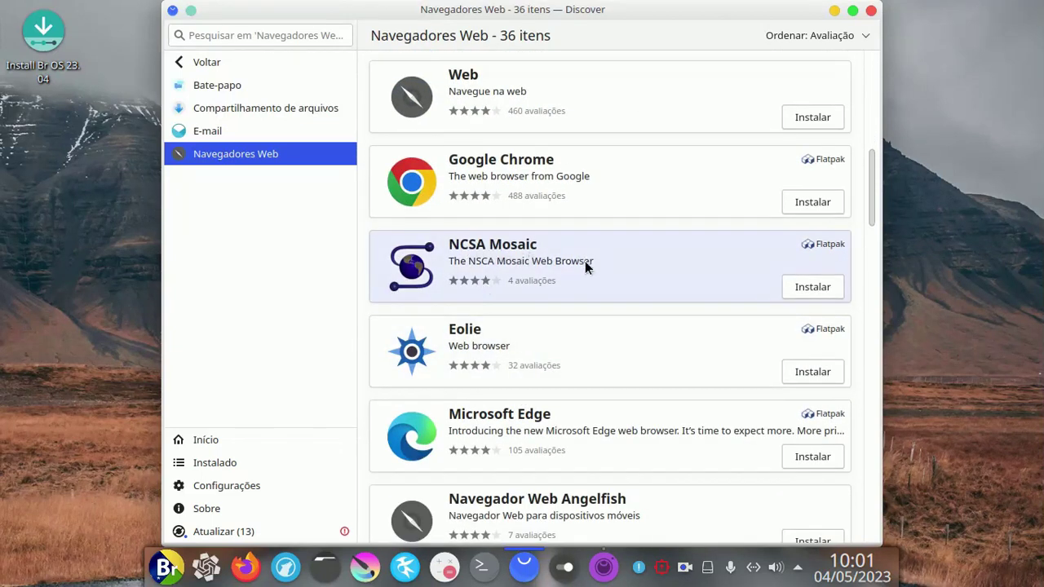
scroll(614, 296, "down", 3)
scroll(489, 296, "down", 3)
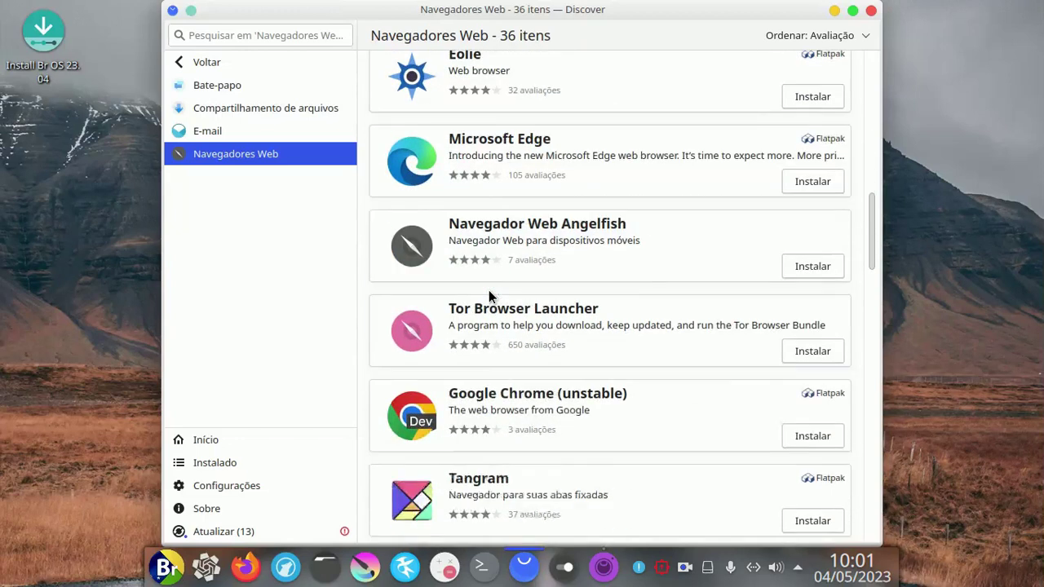
scroll(506, 344, "down", 1)
scroll(506, 346, "down", 8)
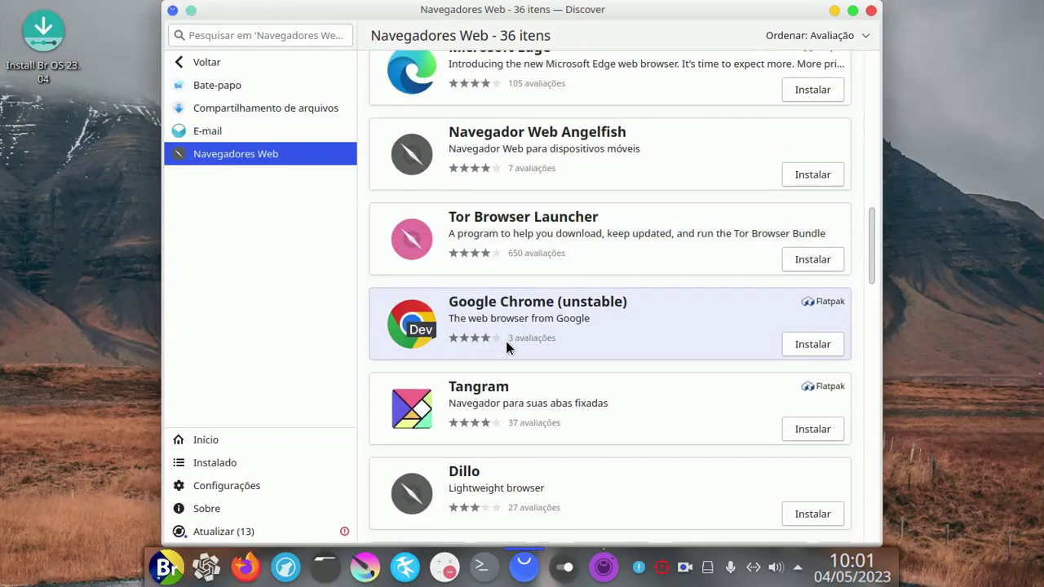
scroll(505, 349, "down", 4)
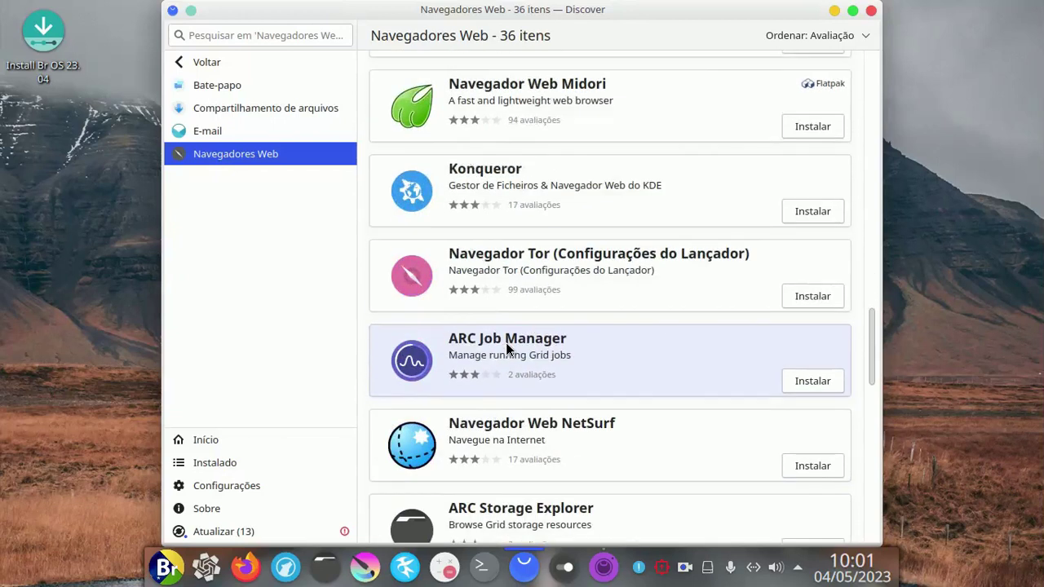
scroll(506, 348, "down", 4)
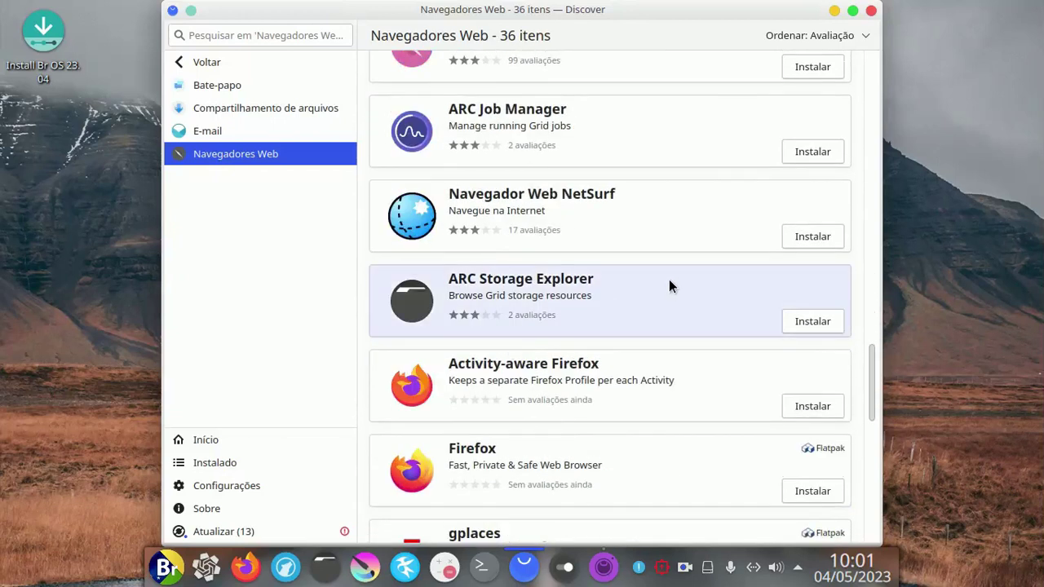
left_click(871, 12)
Browse the available desktop wallpapers and apply the aerial photo of Christ the Redeemer overlooking Rio as the background
right_click(426, 98)
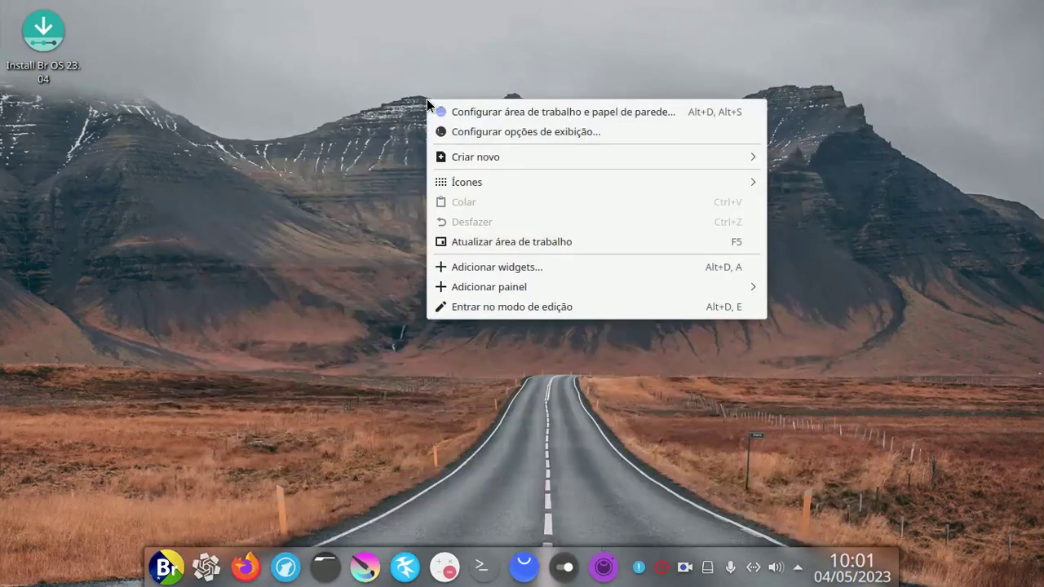
left_click(496, 120)
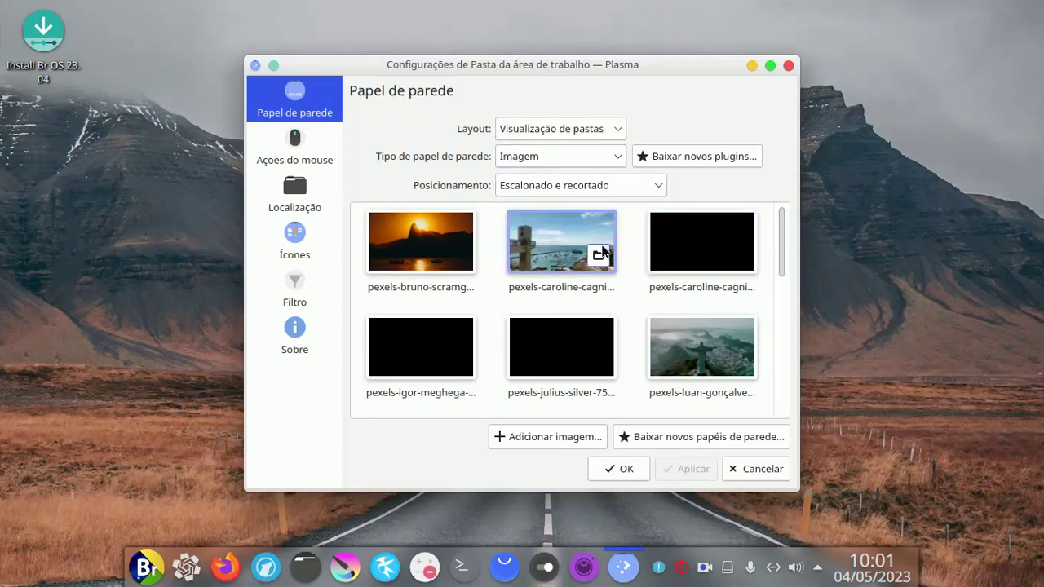
scroll(606, 249, "down", 1)
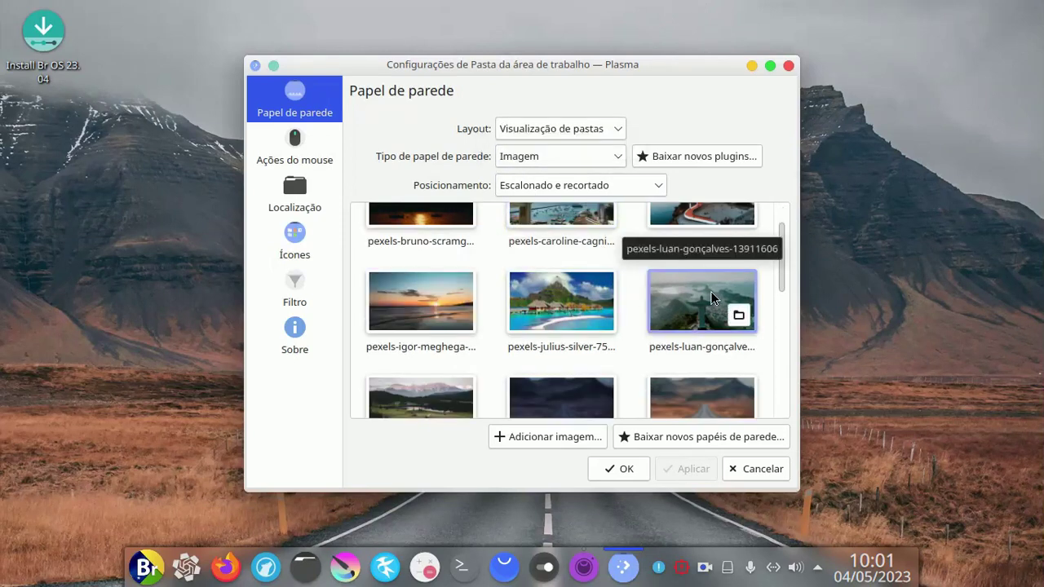
scroll(539, 268, "down", 3)
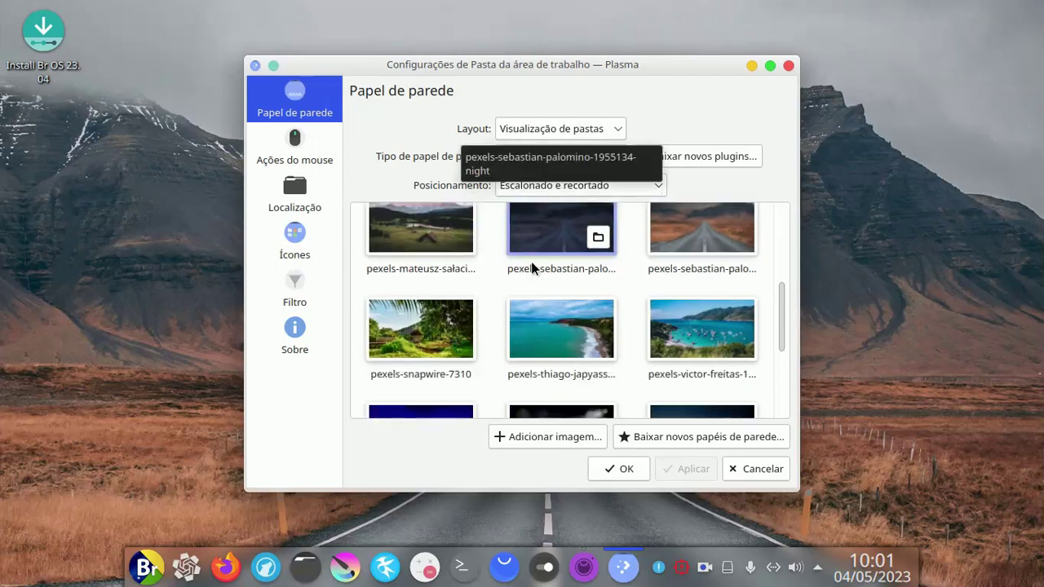
scroll(666, 268, "down", 3)
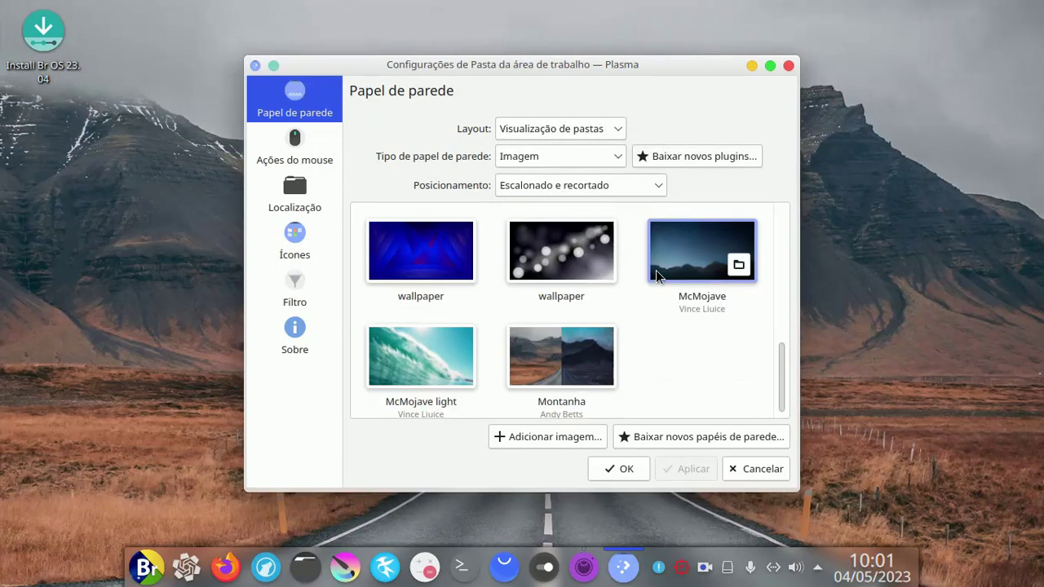
scroll(699, 363, "up", 5)
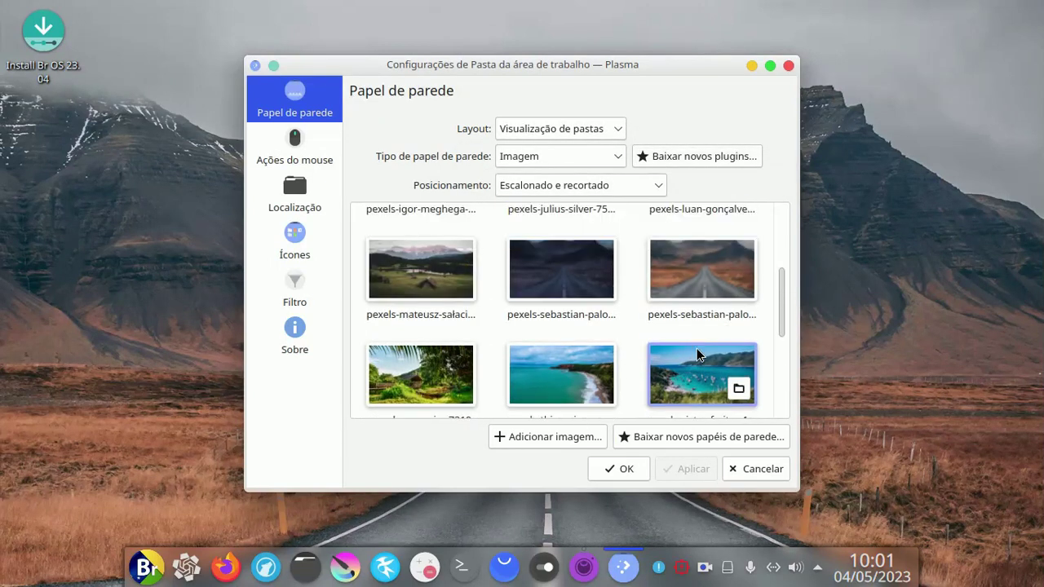
scroll(697, 354, "up", 1)
left_click(687, 317)
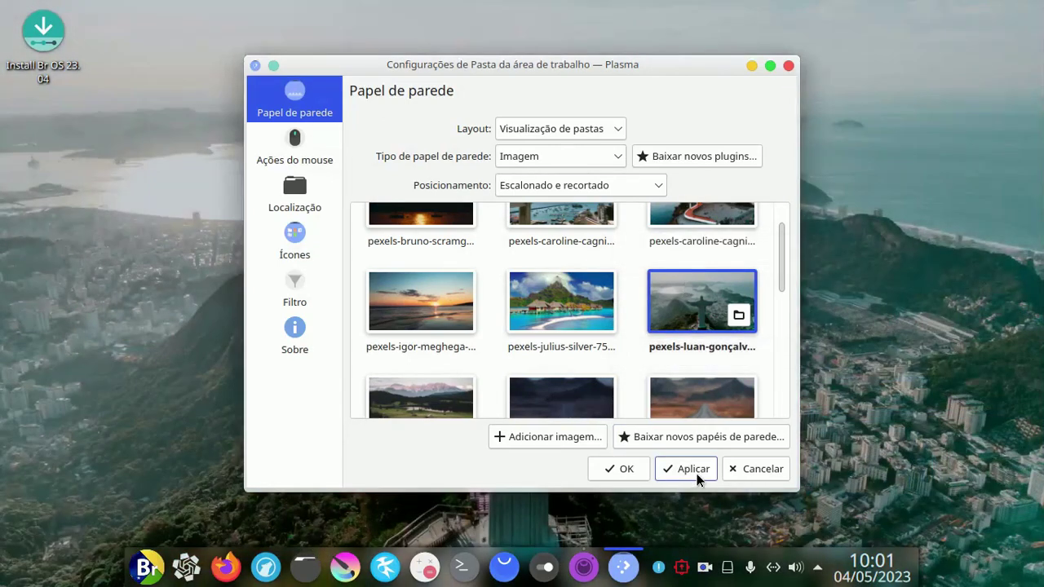
left_click(632, 469)
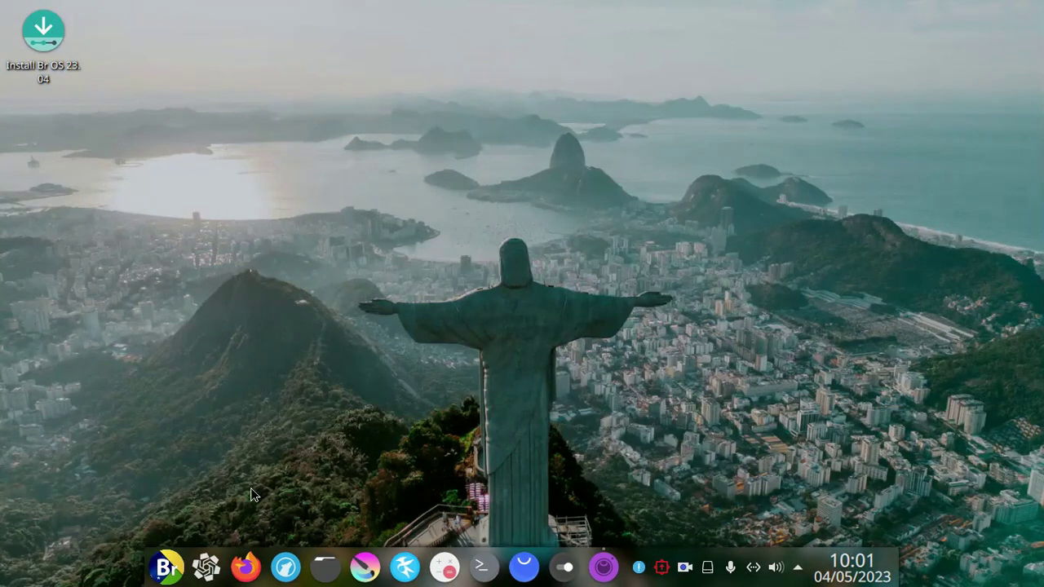
View the applications in the Br OS application menu, from Configurações through Escritório, Gráficos, Internet and Multimídia to Utilitários, and close it
left_click(163, 561)
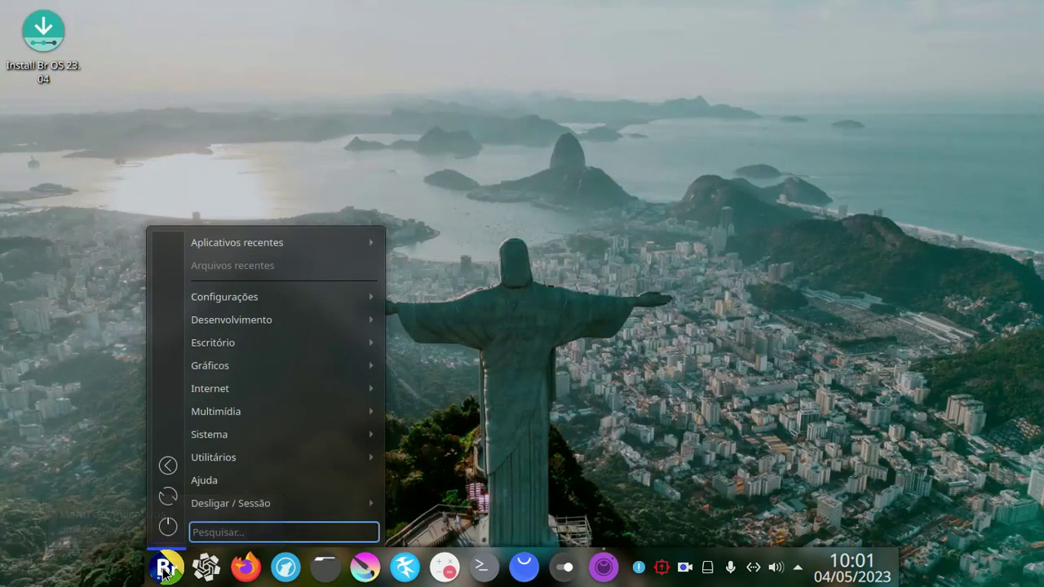
mouse_move(282, 295)
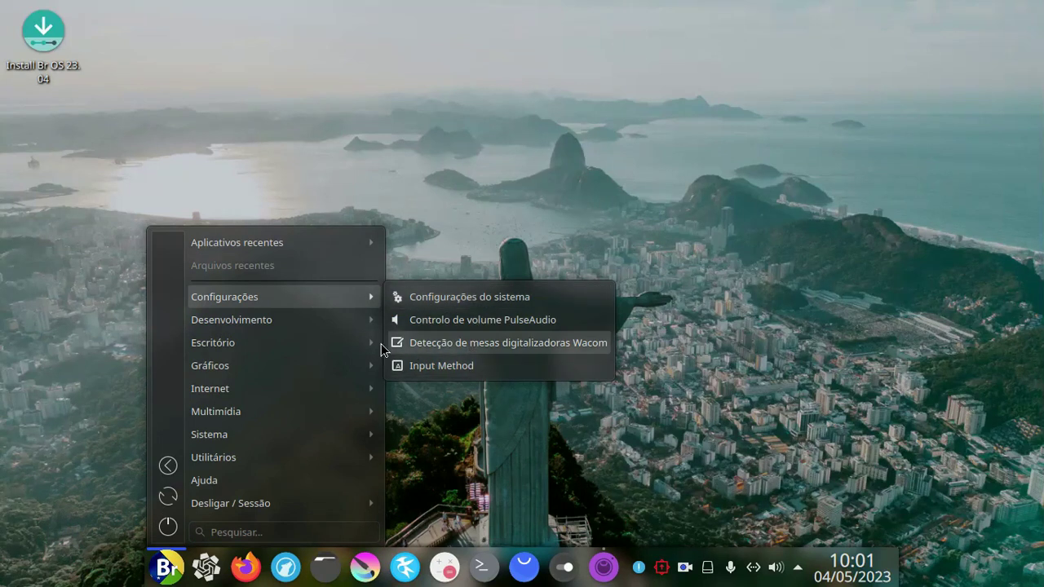
mouse_move(310, 321)
mouse_move(294, 343)
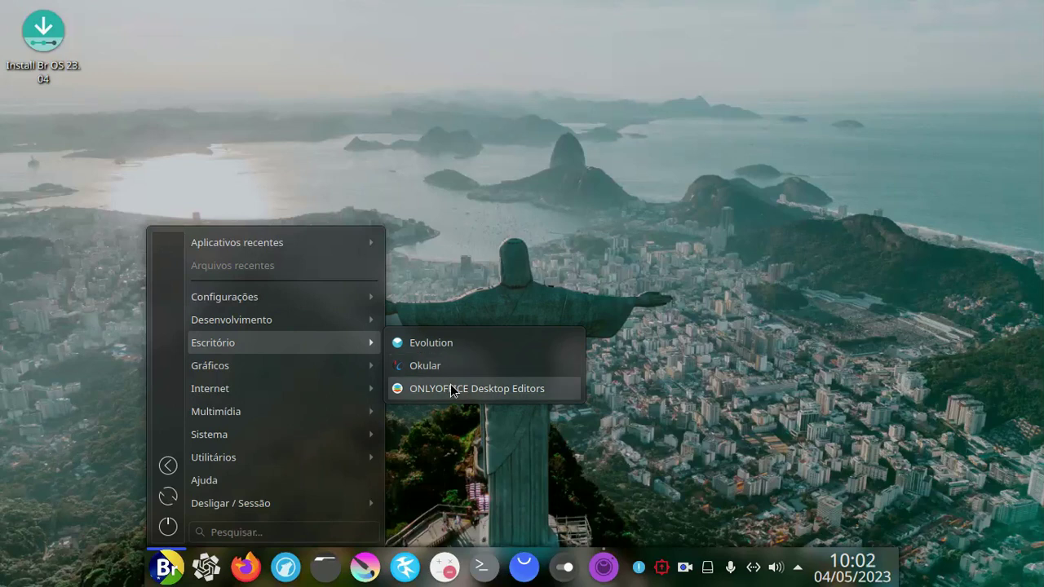
mouse_move(309, 365)
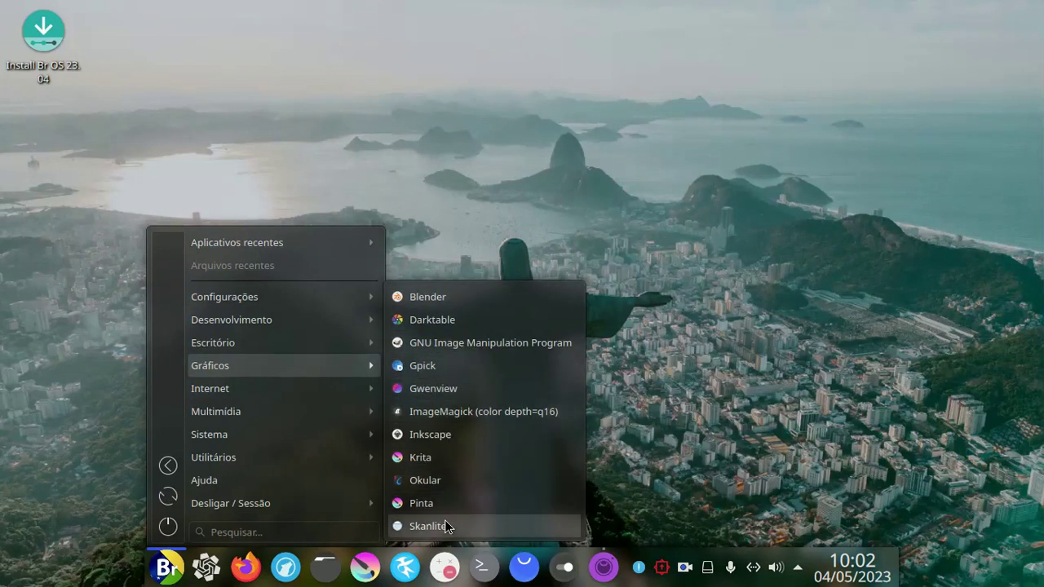
mouse_move(290, 386)
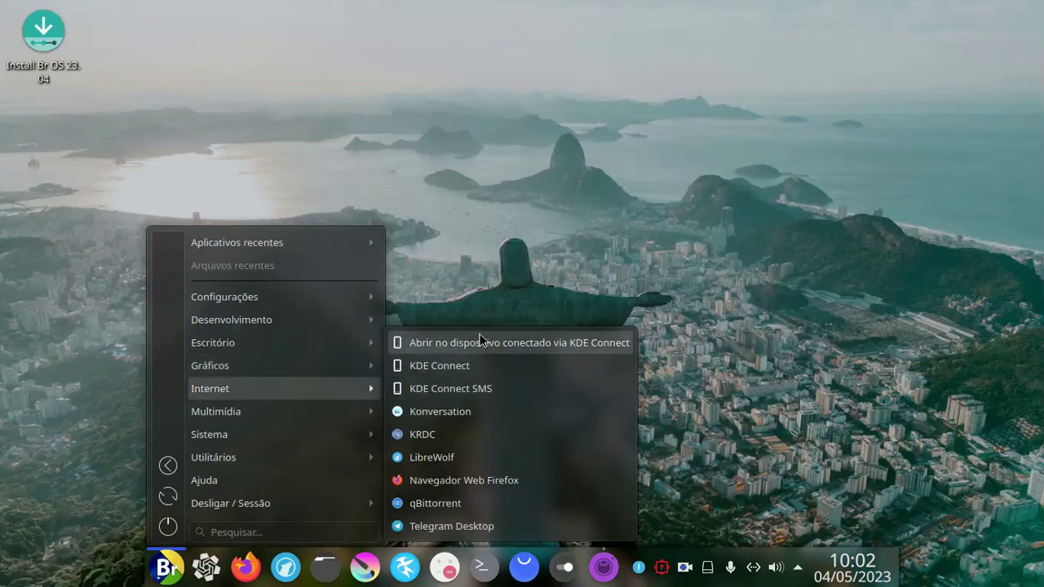
mouse_move(319, 412)
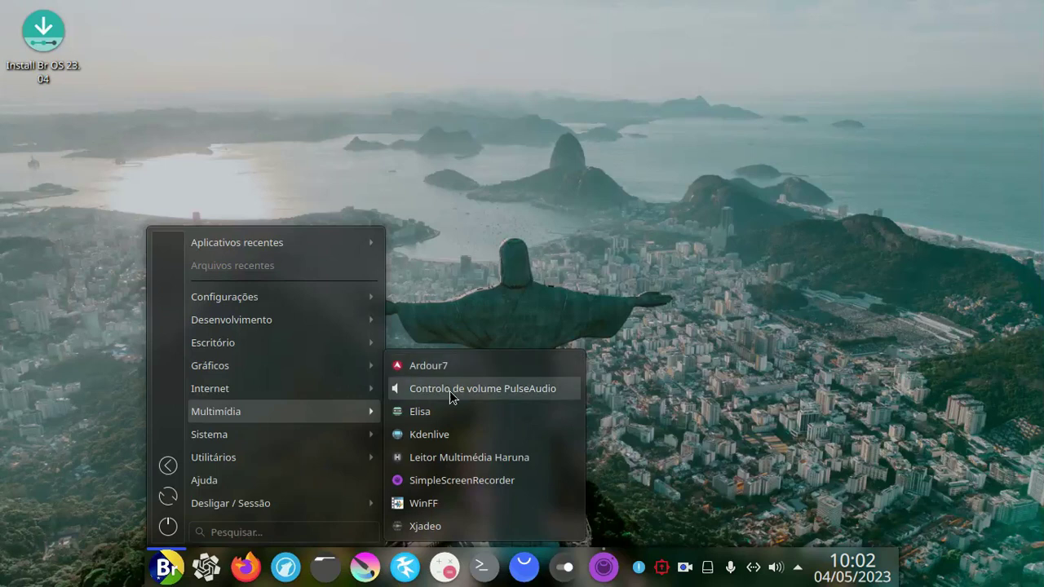
mouse_move(339, 440)
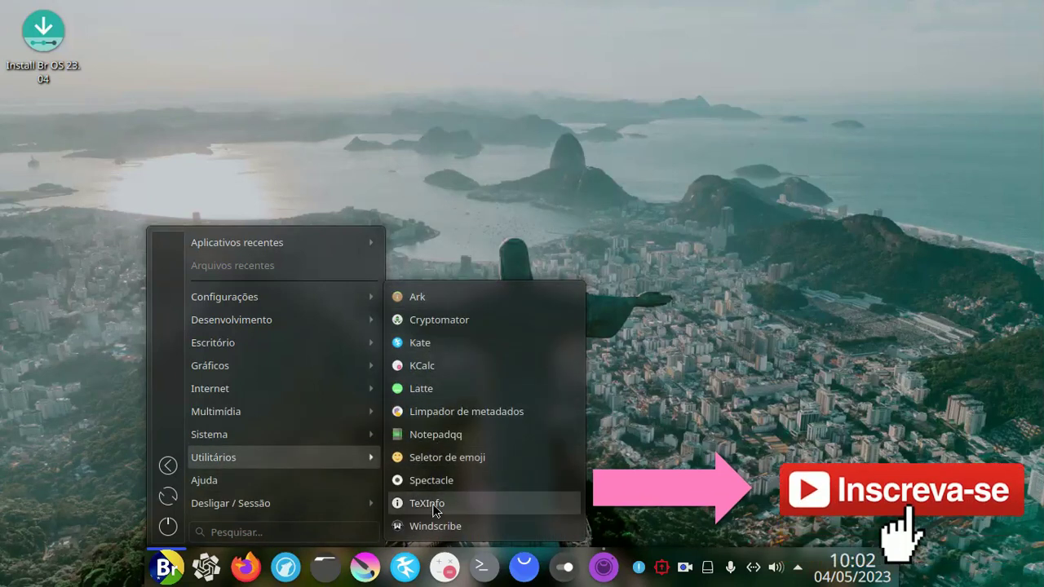
left_click(2, 389)
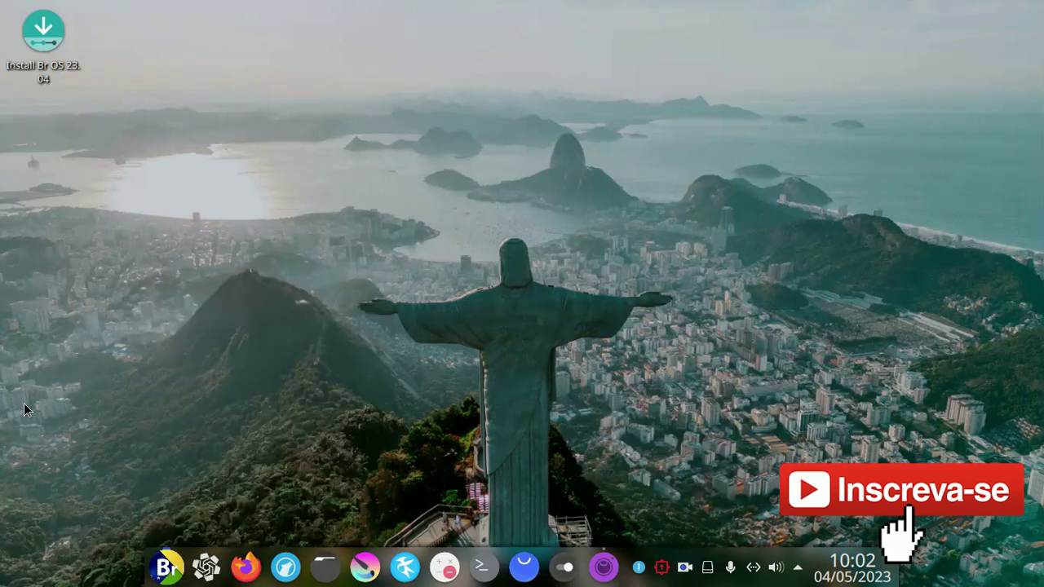
Switch the Latte dock layout to Plasma
right_click(162, 573)
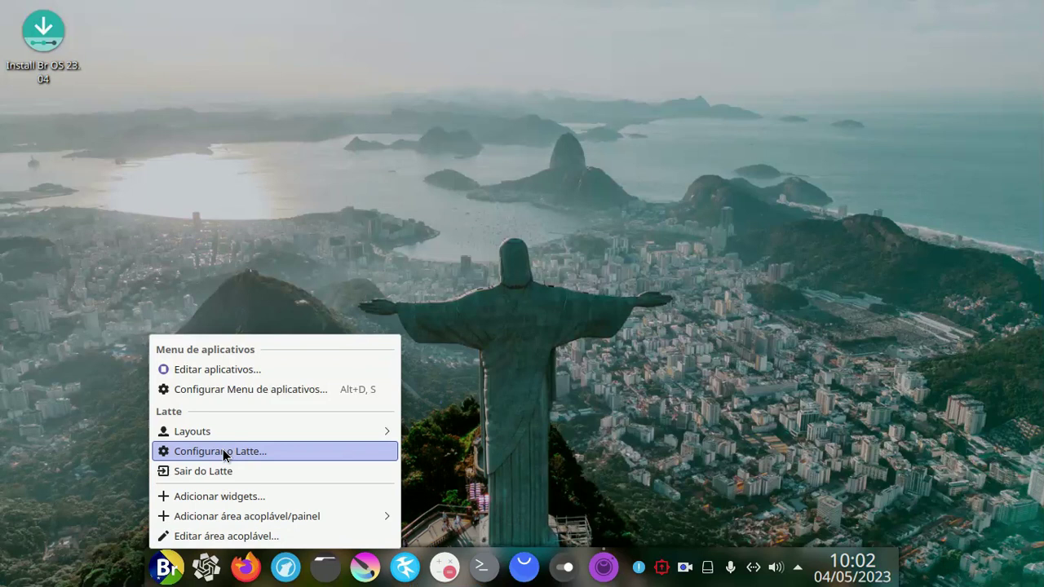
mouse_move(222, 431)
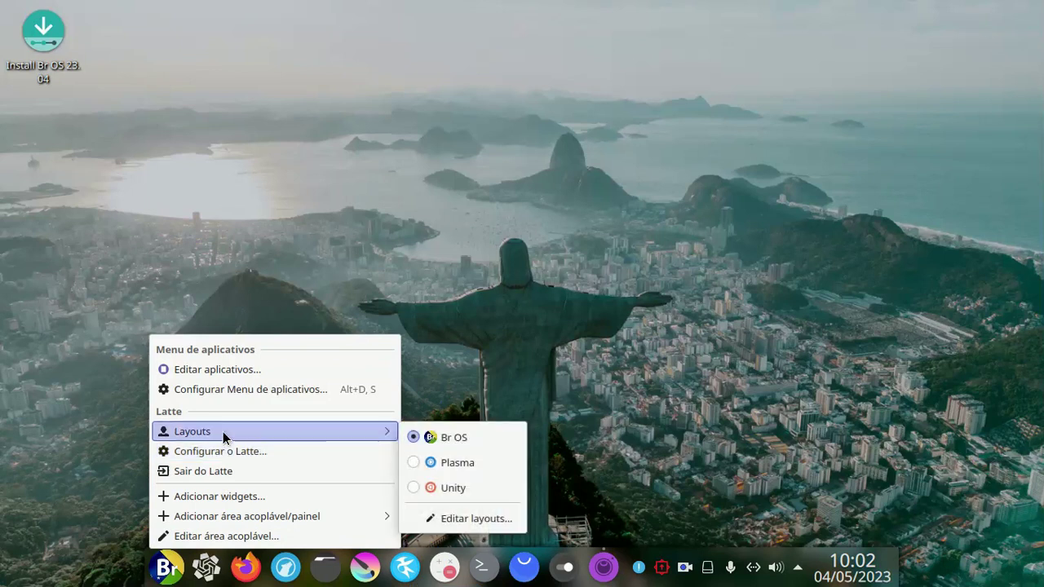
left_click(457, 462)
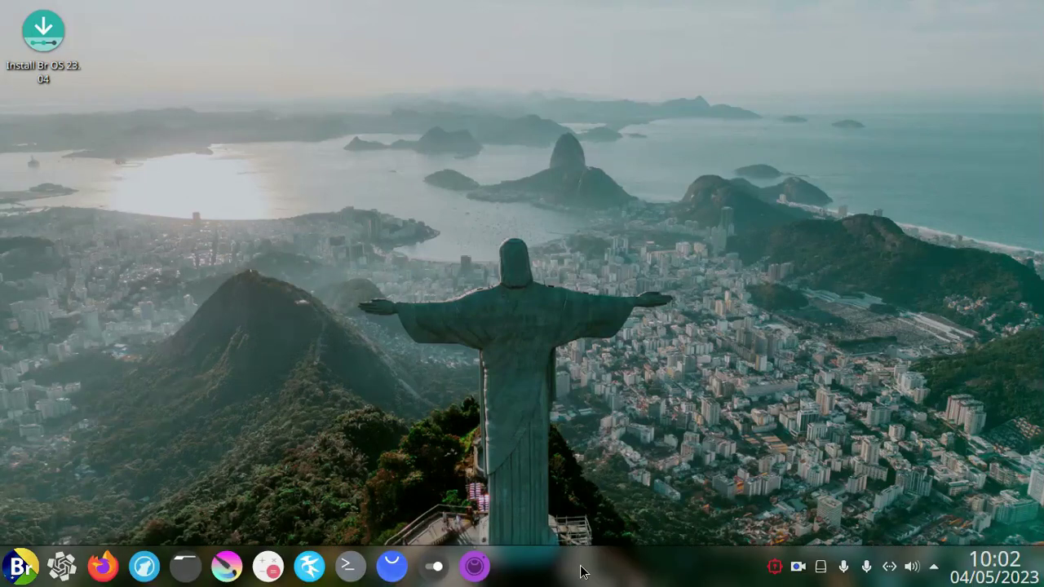
View the application launcher categories of the Plasma layout, including Sistema, and close the launcher
left_click(22, 568)
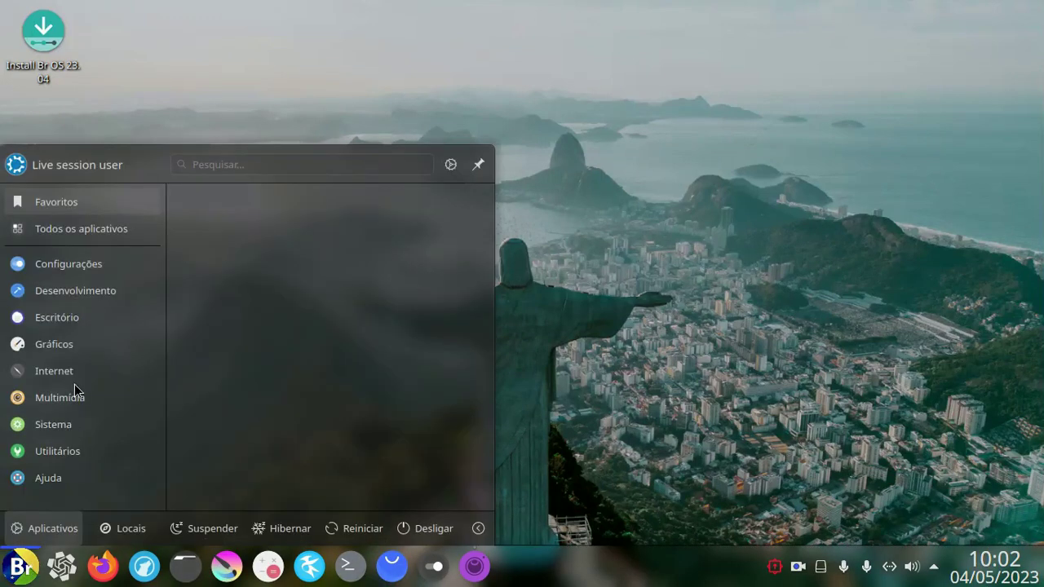
mouse_move(69, 301)
mouse_move(57, 426)
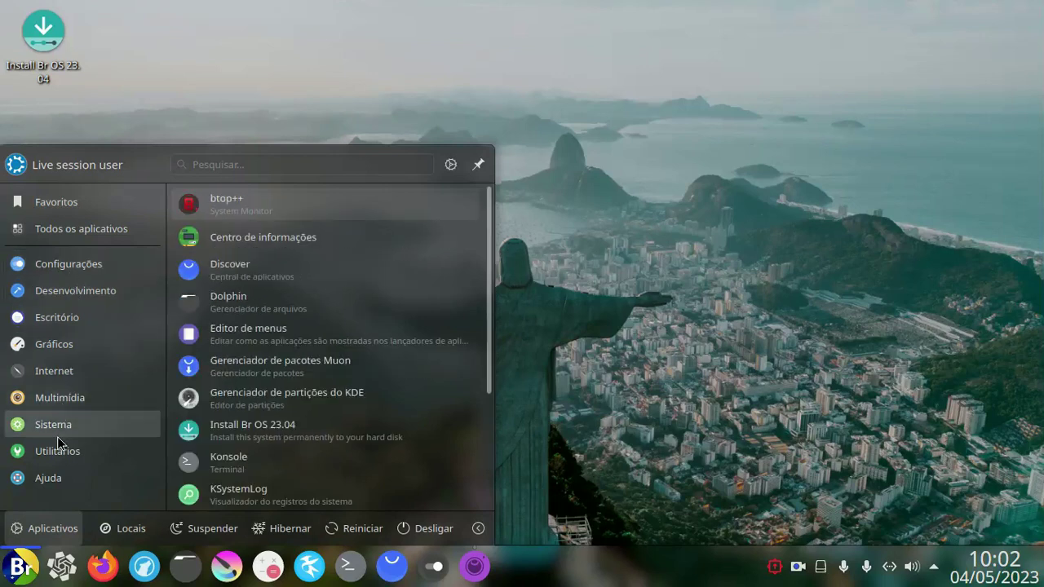
left_click(798, 212)
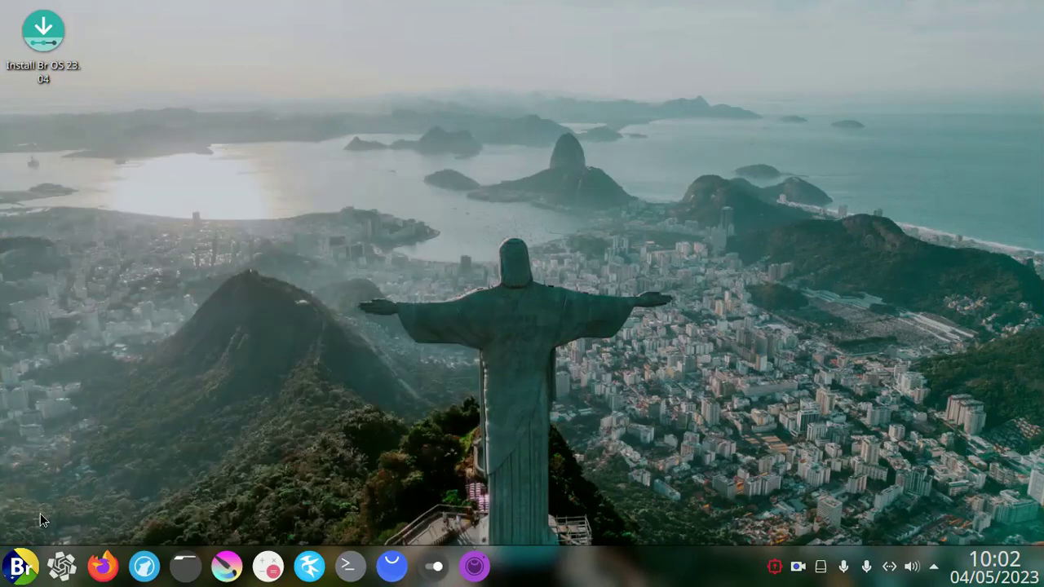
Switch the Latte dock layout to Unity
right_click(20, 566)
mouse_move(106, 430)
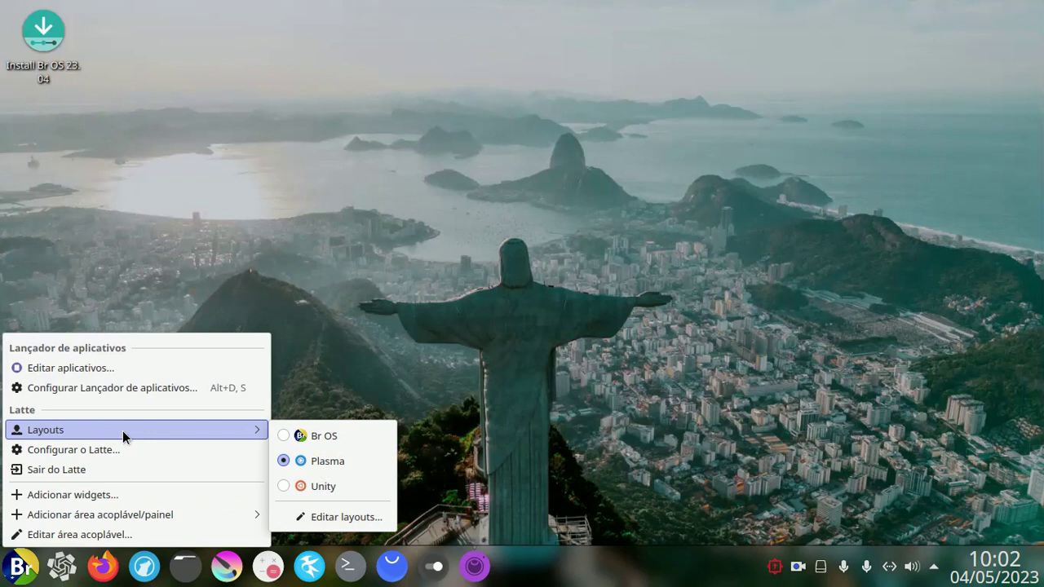
left_click(282, 487)
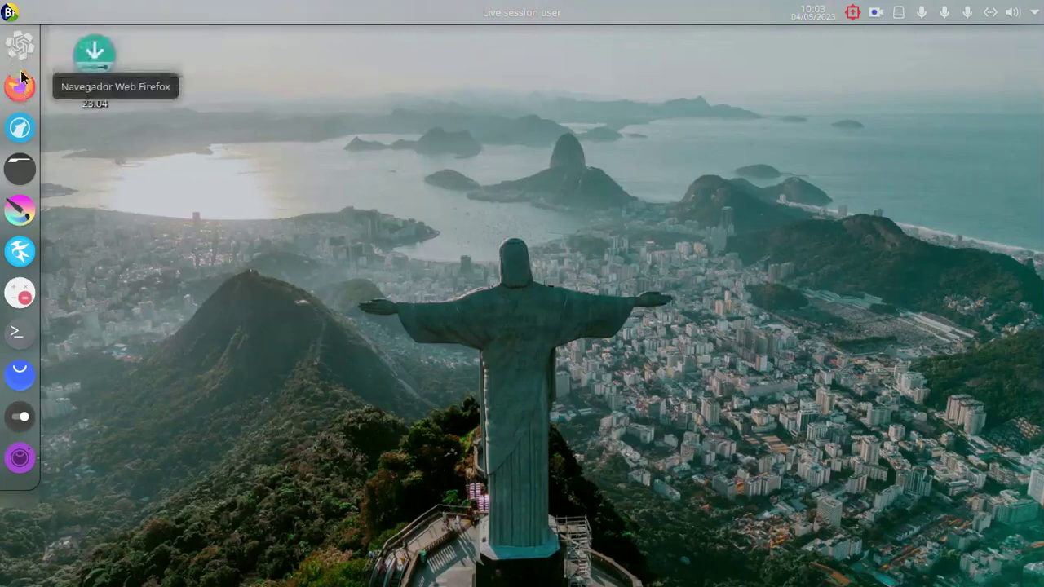
View the full-screen application dashboard of the Unity layout, from Escritório to Desligar / Sessão, and close it
left_click(10, 15)
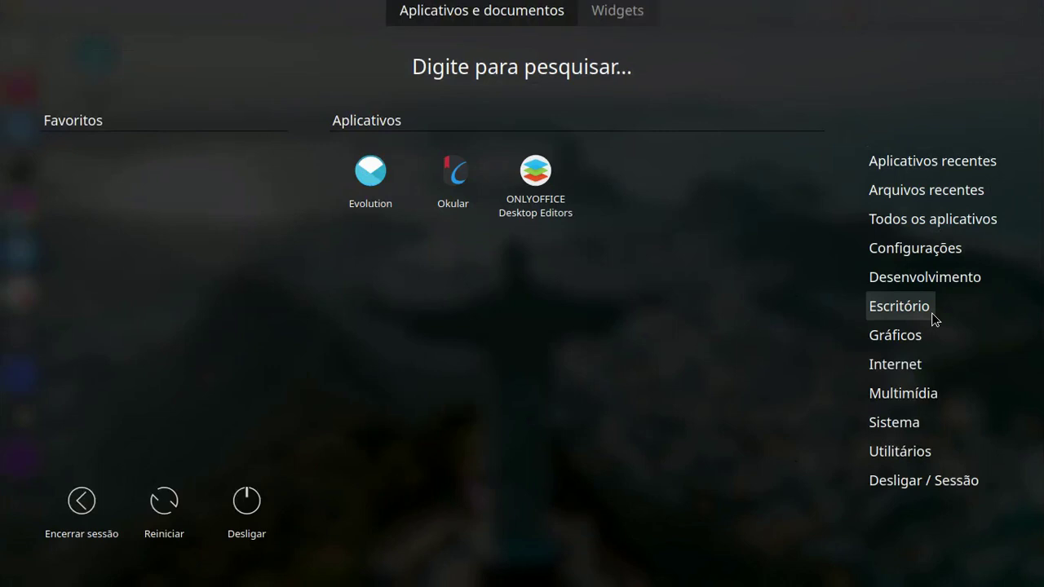
mouse_move(934, 373)
mouse_move(907, 484)
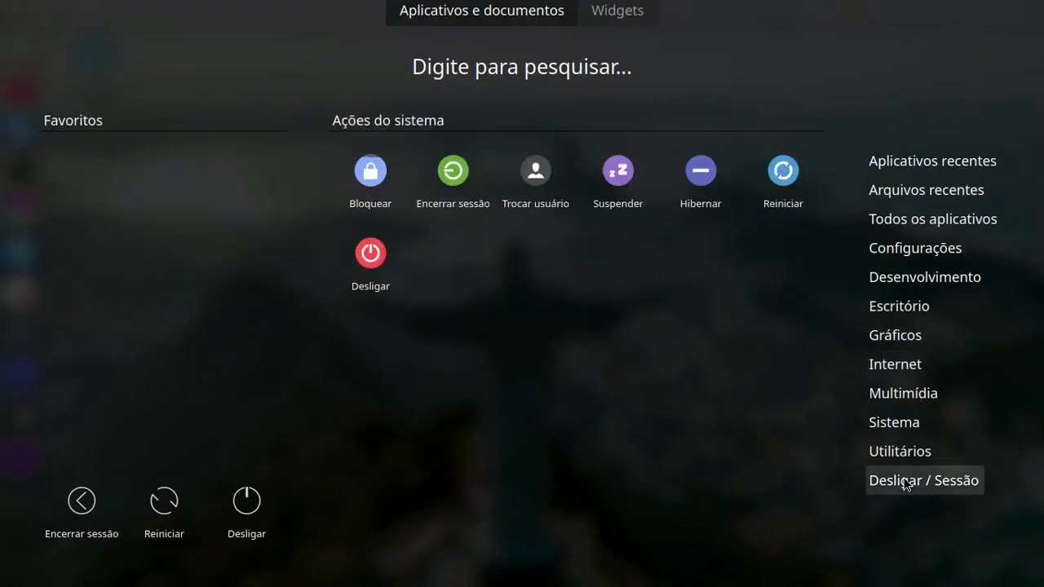
left_click(412, 425)
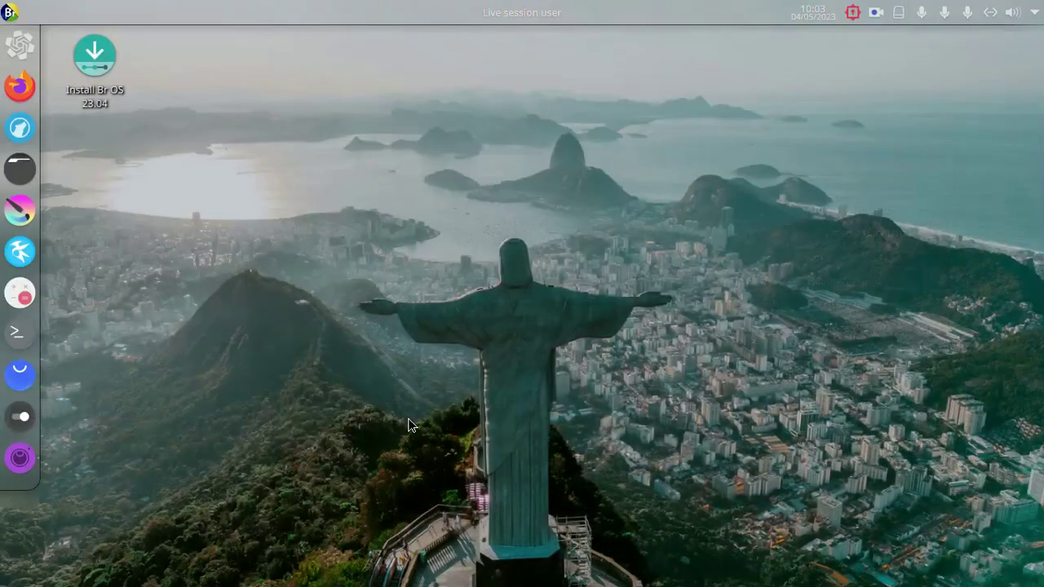
Switch the Latte dock layout back to Br OS
right_click(9, 12)
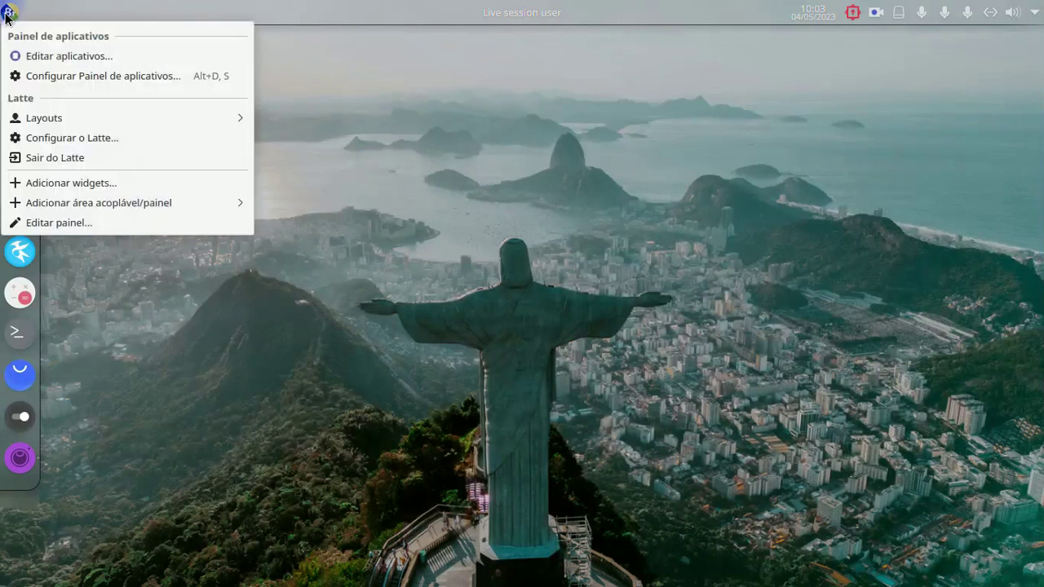
mouse_move(233, 119)
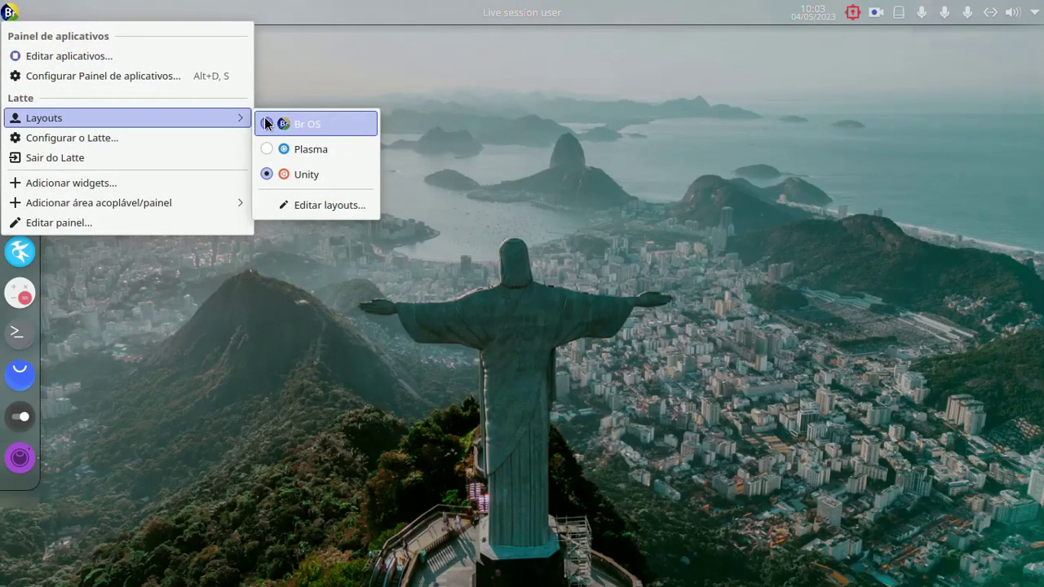
left_click(320, 123)
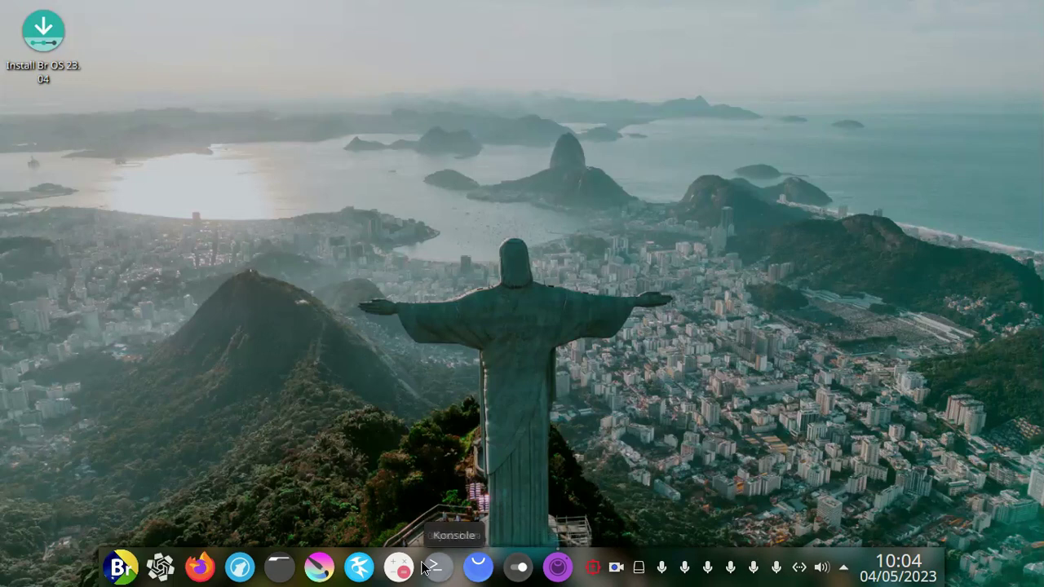
Open the file manager and browse its device list to the Western Digital 1 TB drive
left_click(280, 567)
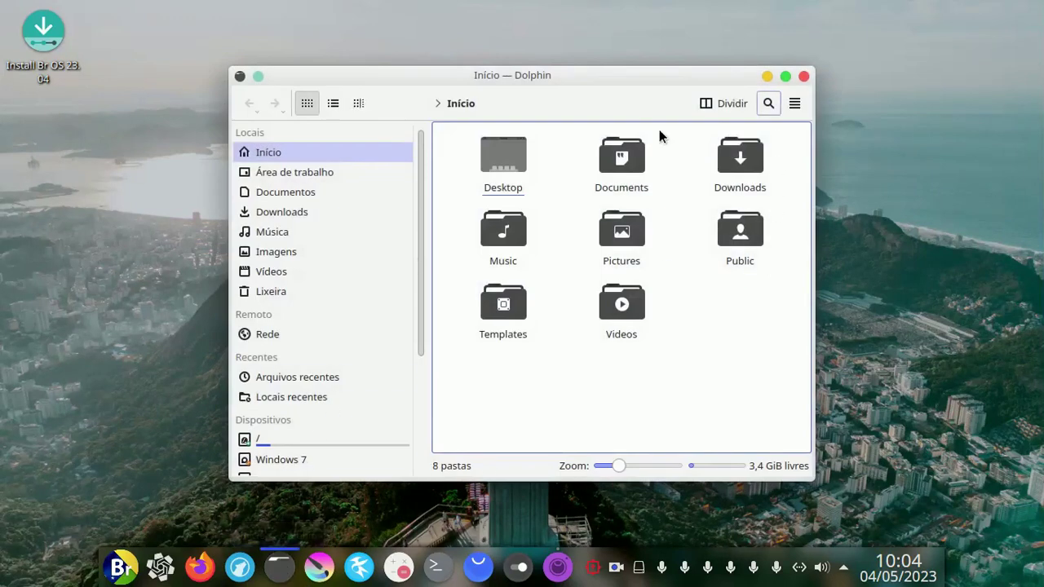
scroll(382, 261, "down", 4)
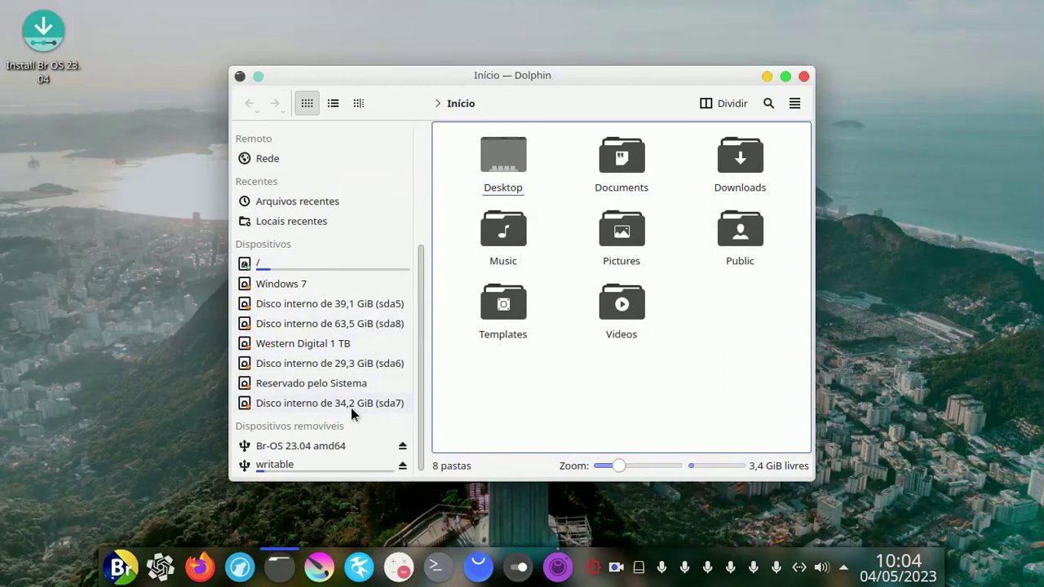
left_click(341, 349)
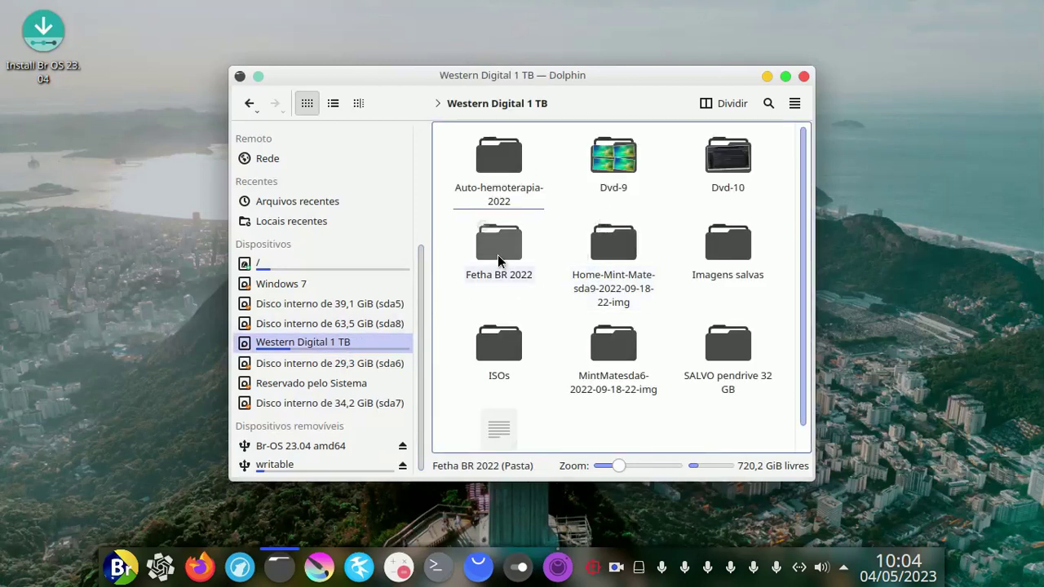
Play "Apowersoft para Gravar a tela do Celular.mp4" from Publicados no Youtube under Fetha BR 2022 > Shorts, and close the player
left_click(497, 255)
left_click(620, 255)
left_click(467, 163)
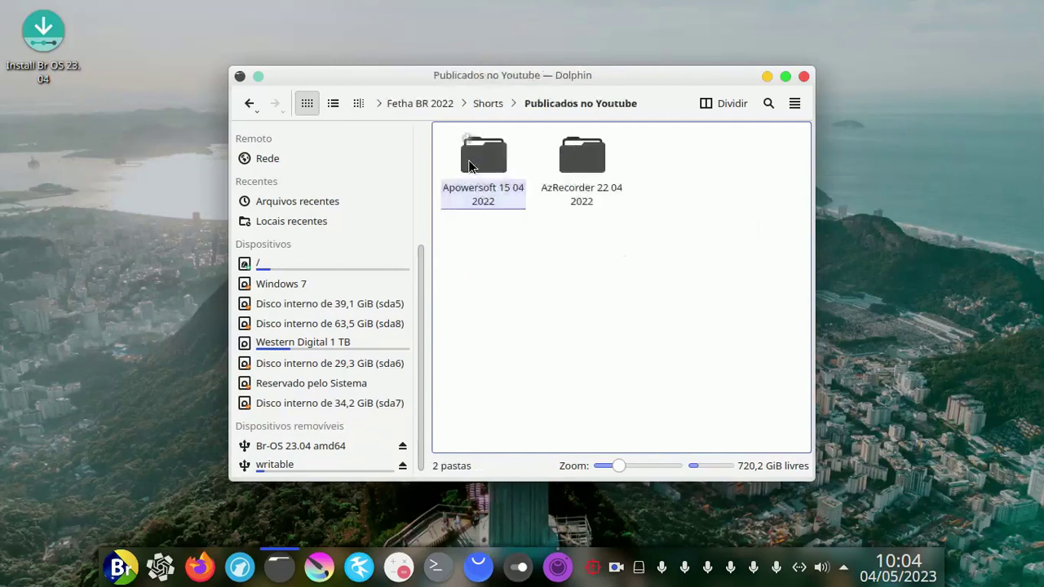
left_click(468, 165)
left_click(485, 166)
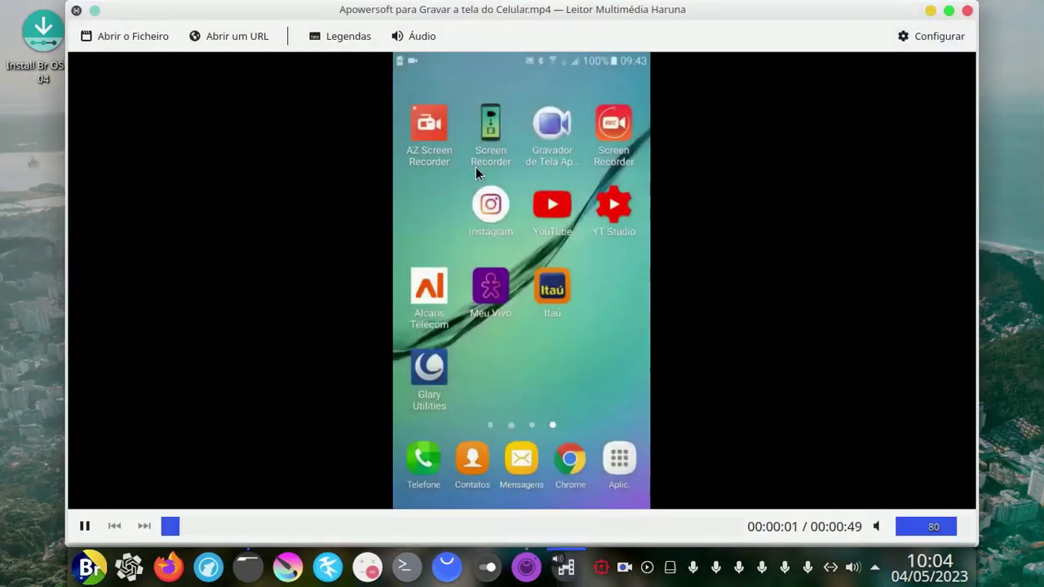
left_click(967, 11)
Return to the Western Digital 1 TB drive and browse the Programas Linux 2022 folder inside Dvd-9
left_click(332, 344)
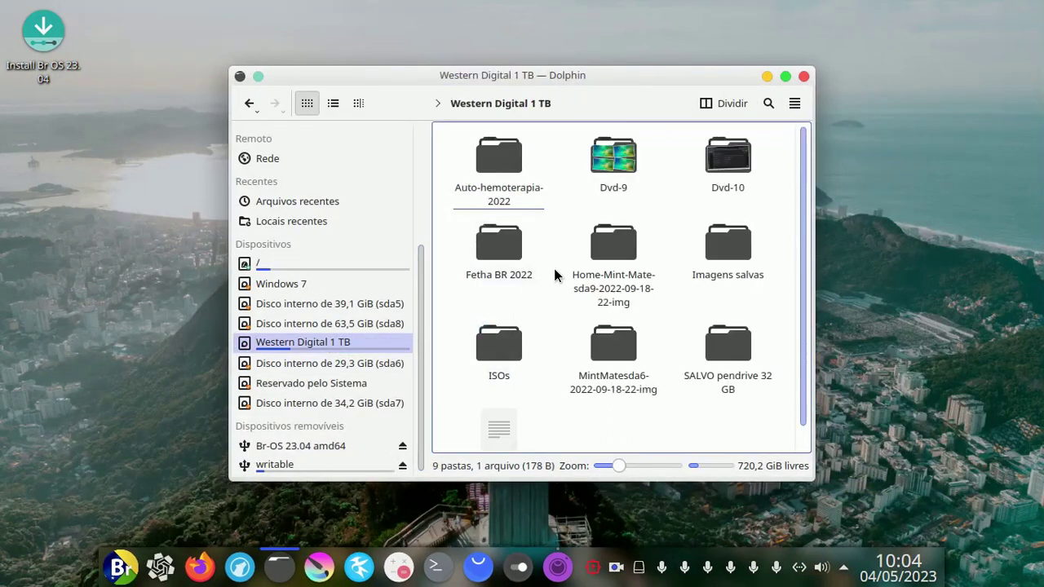
left_click(617, 163)
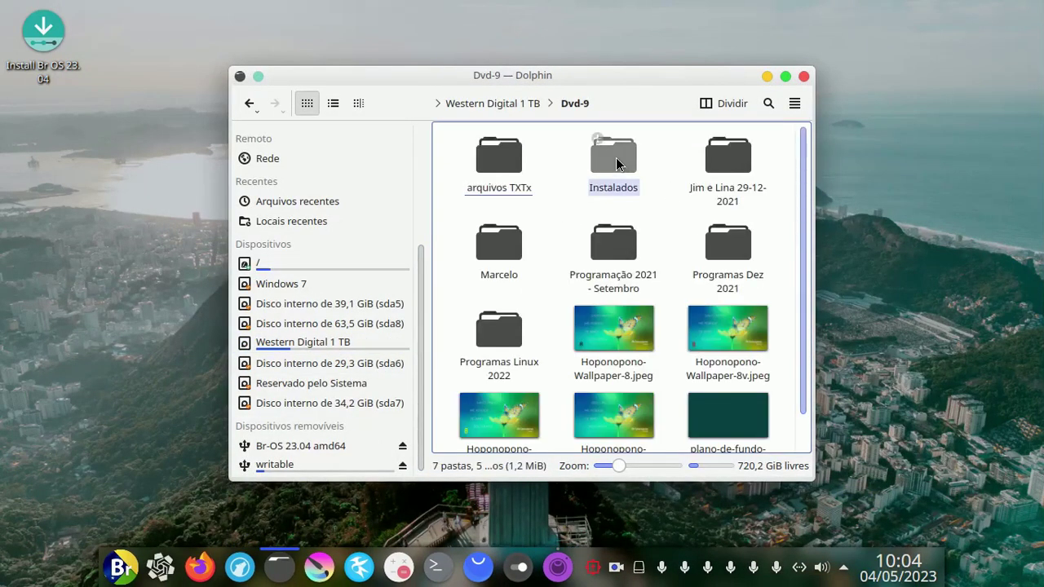
left_click(502, 334)
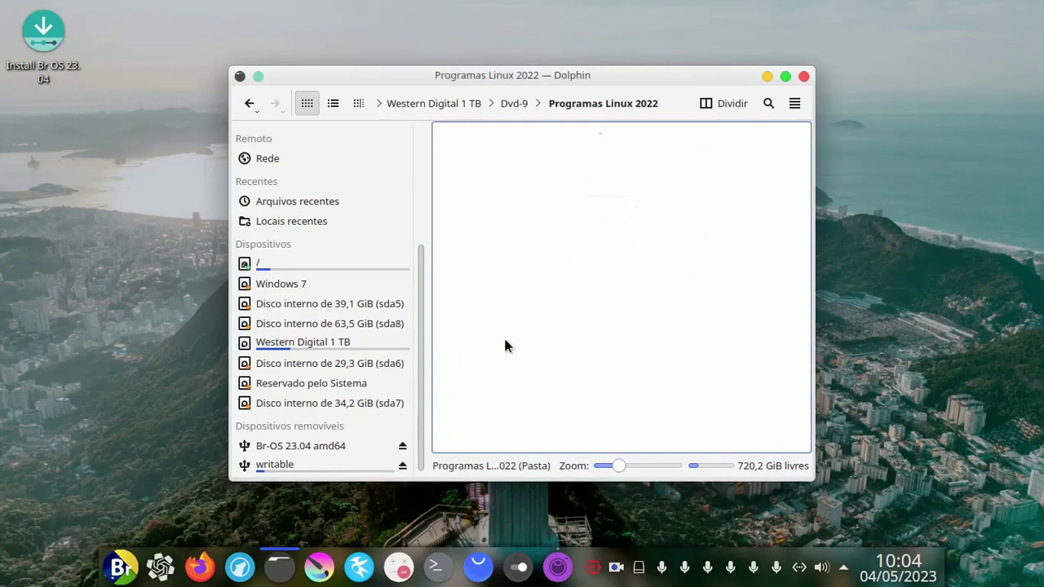
scroll(612, 261, "down", 5)
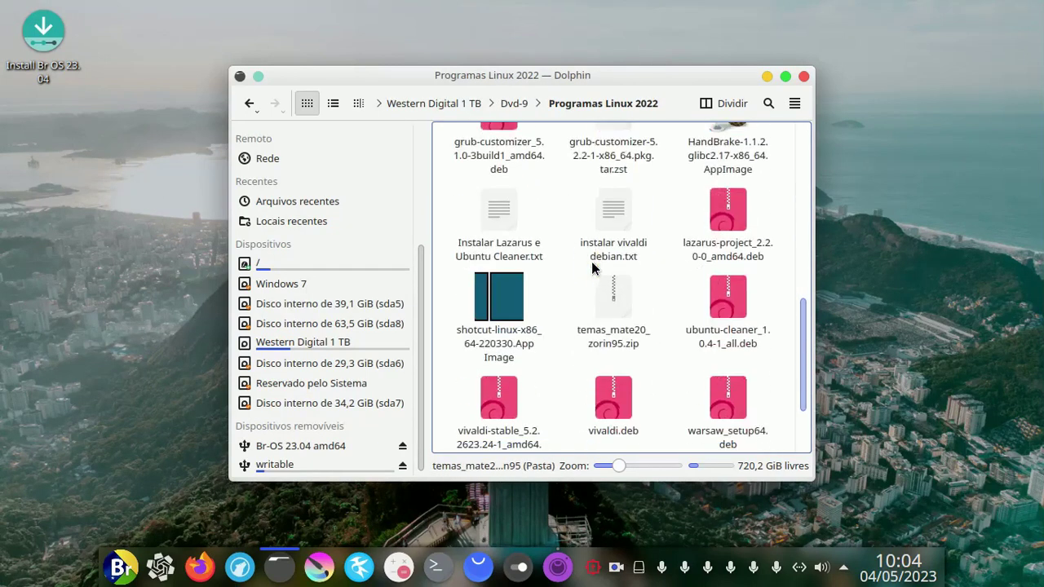
Run the Shotcut 220330 AppImage, and close both Shotcut and the file manager
left_click(529, 341)
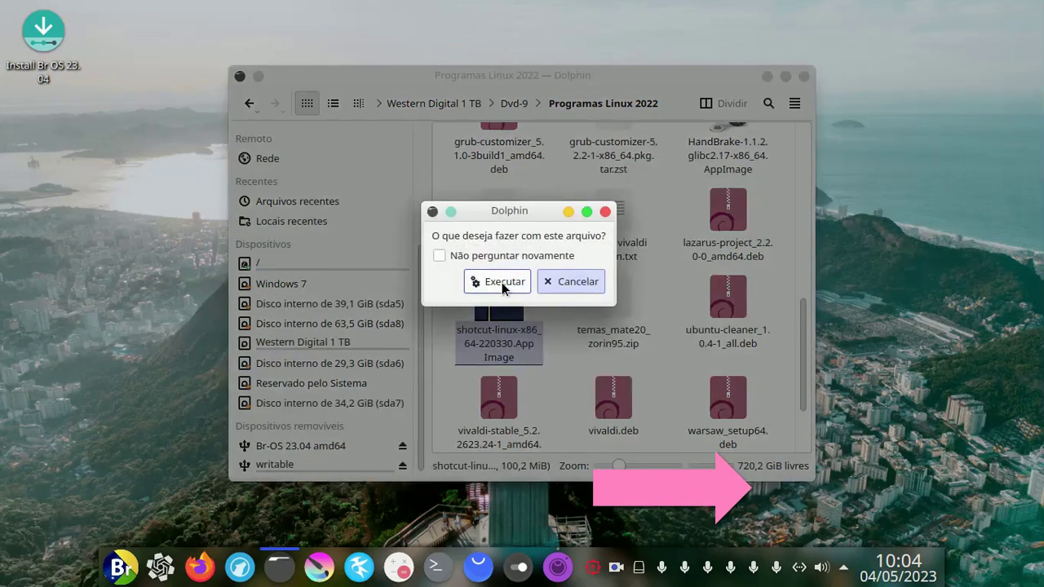
left_click(501, 282)
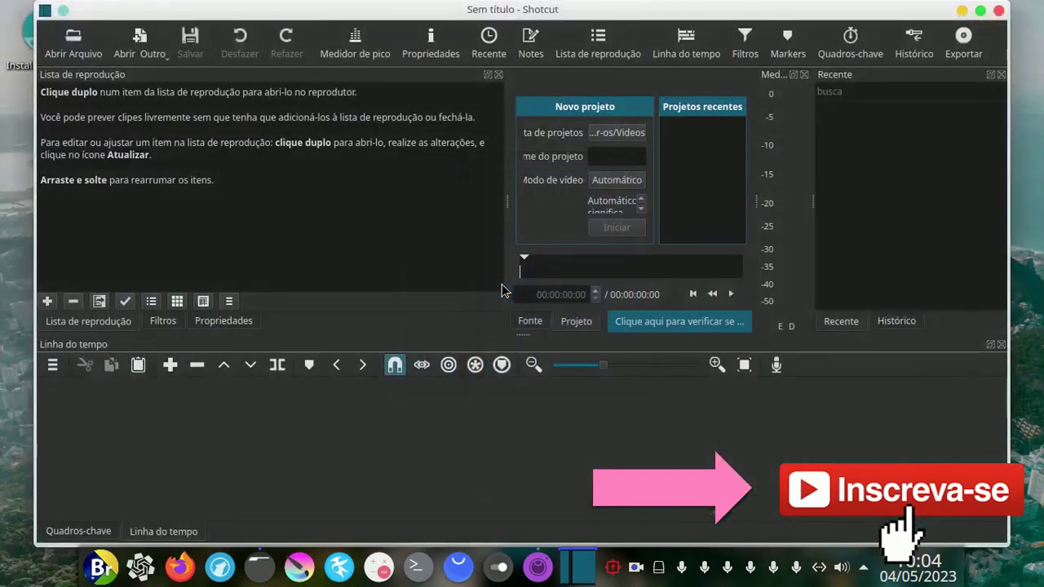
left_click(1000, 12)
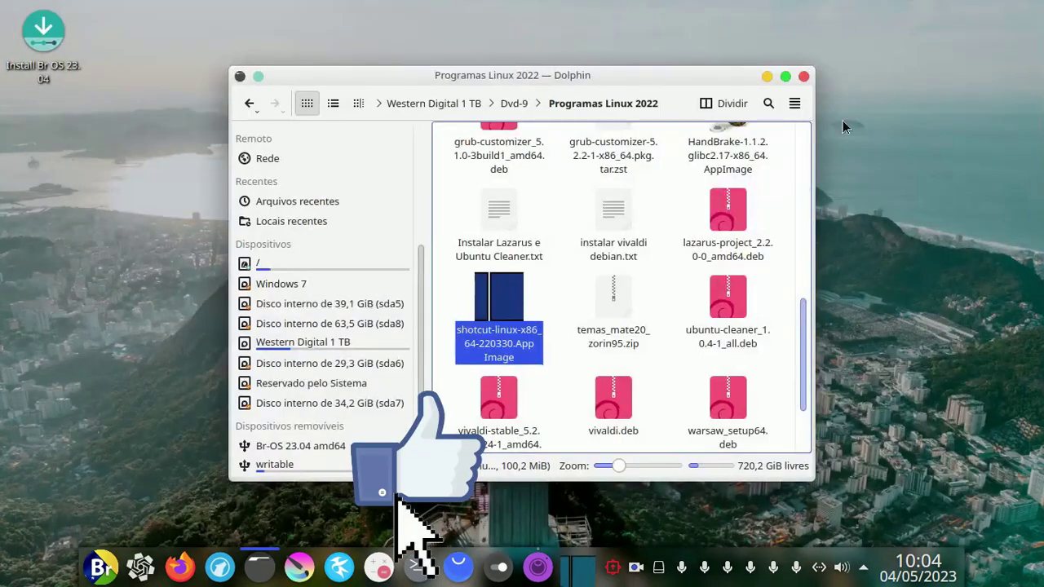
left_click(804, 76)
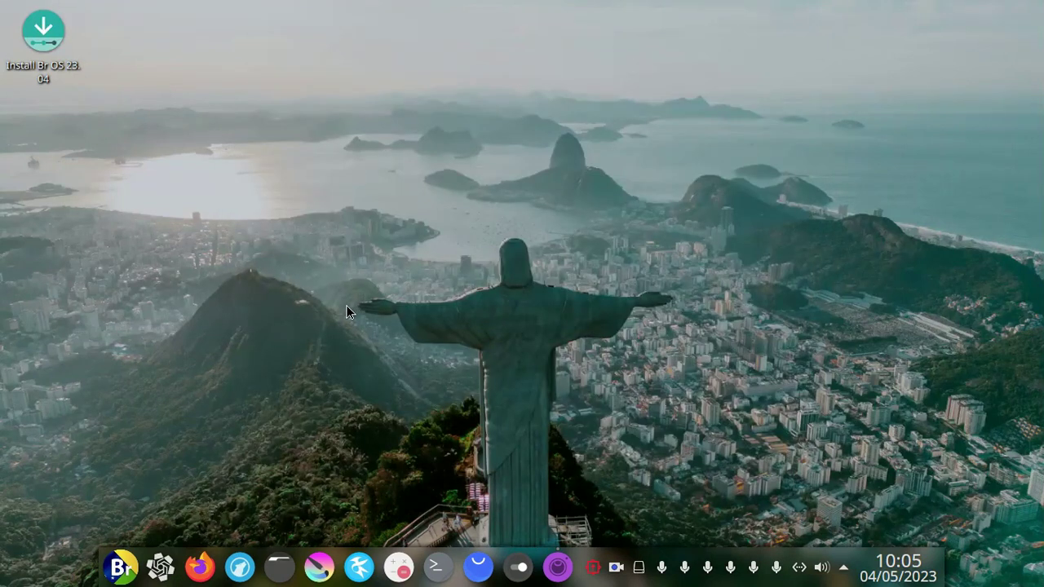
Start the Br OS 23.04 installer and accept Português do Brasil as language and Portuguese (Brazil) as keyboard layout
double_click(44, 35)
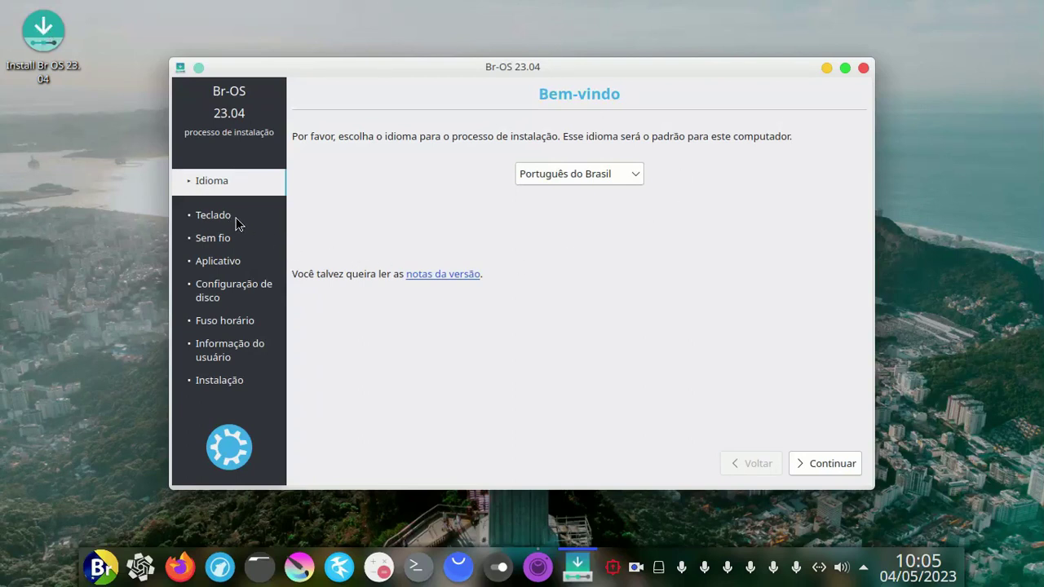
left_click(826, 462)
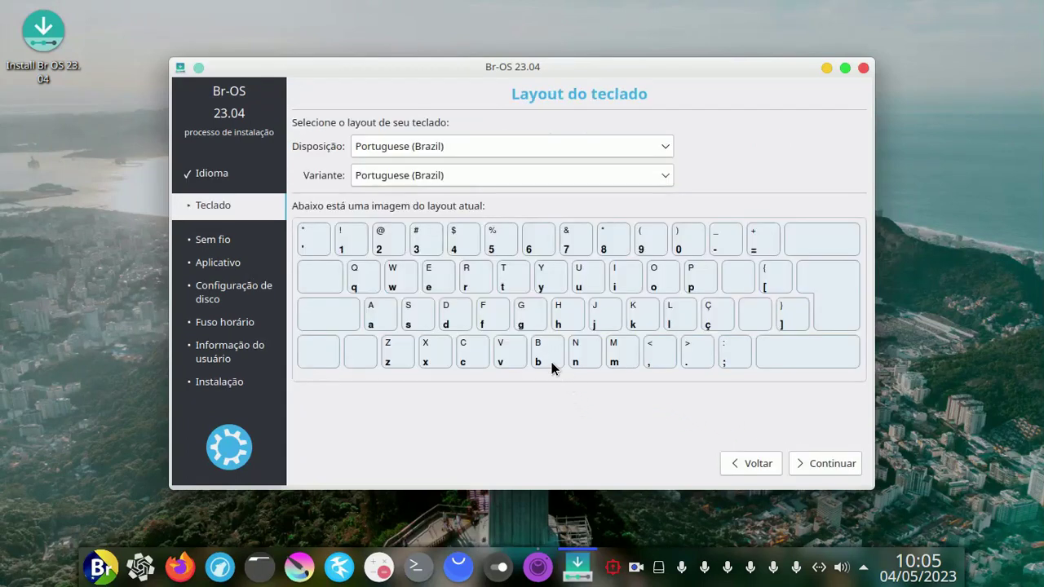
key("Return")
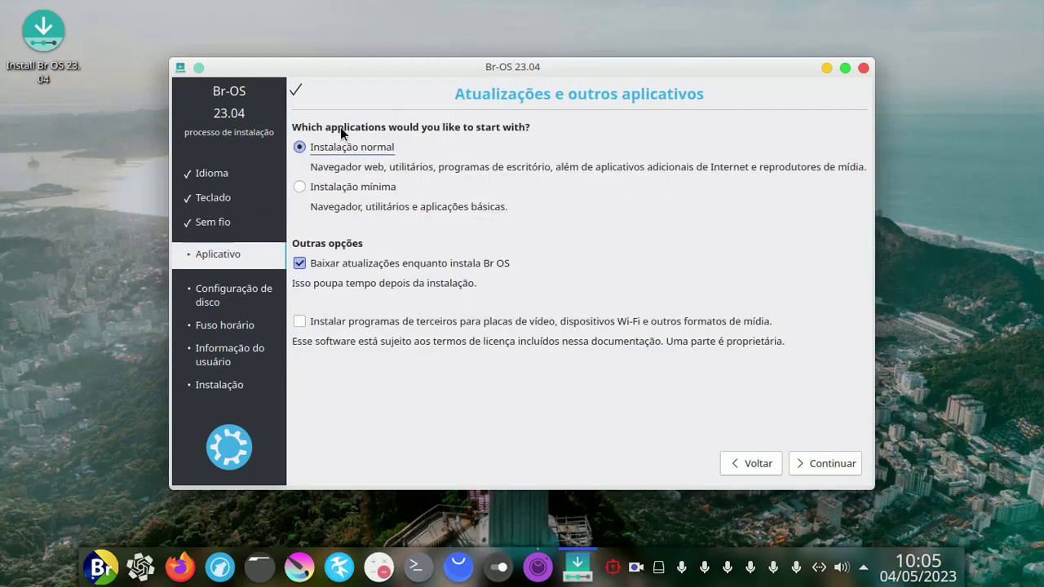
Turn off downloading updates during installation, keep Instalação normal, and continue to the disk configuration
left_click(300, 263)
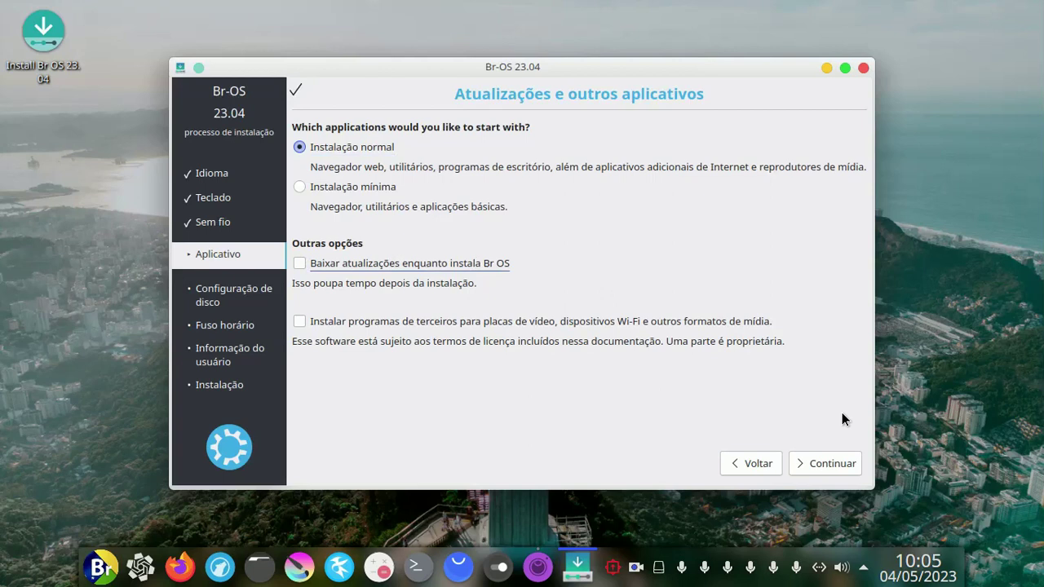
left_click(833, 466)
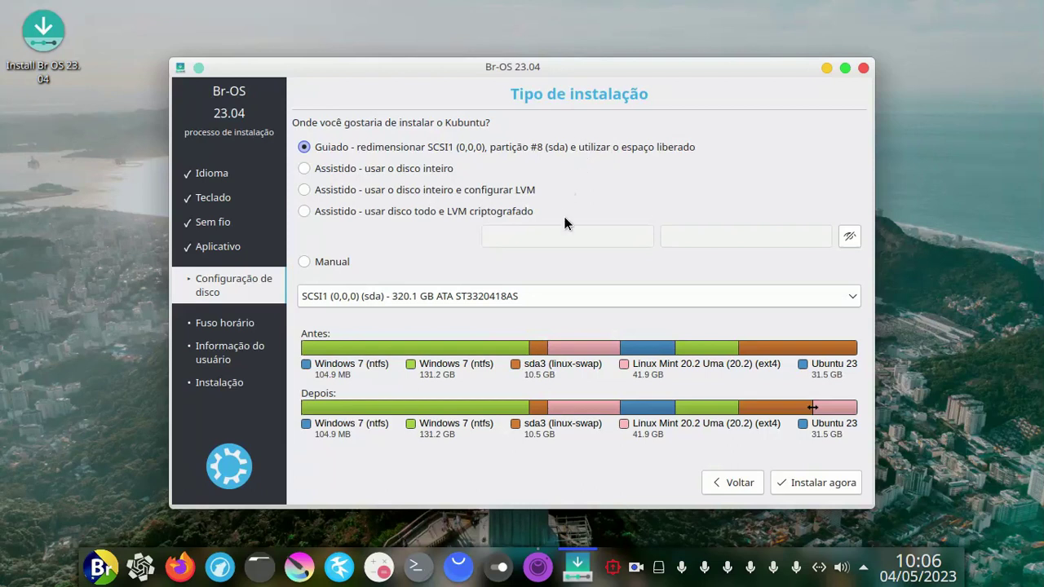
Choose Manual disk configuration, view the partition preparation page, and quit the installer without installing
left_click(304, 261)
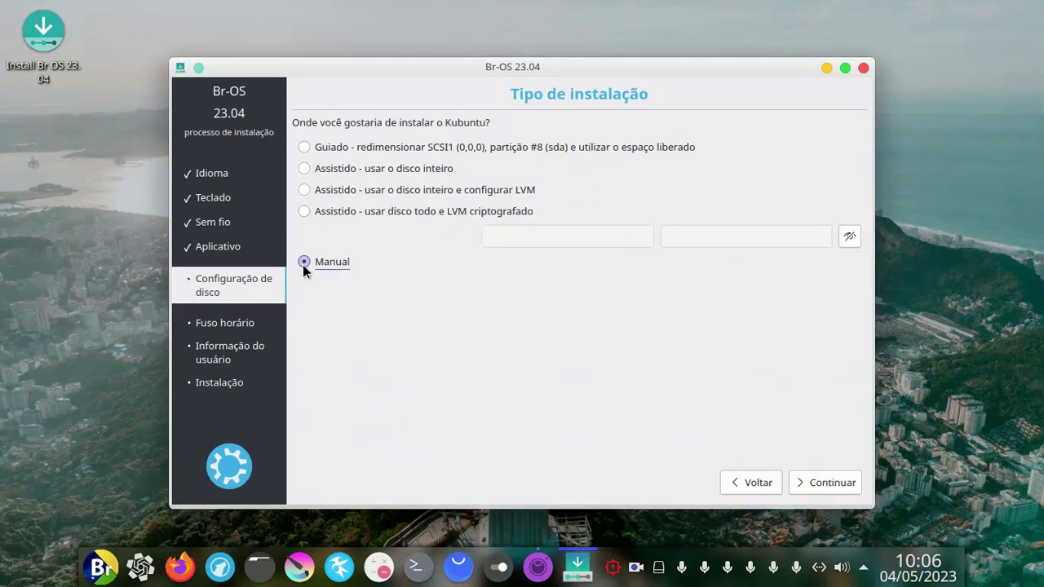
left_click(829, 479)
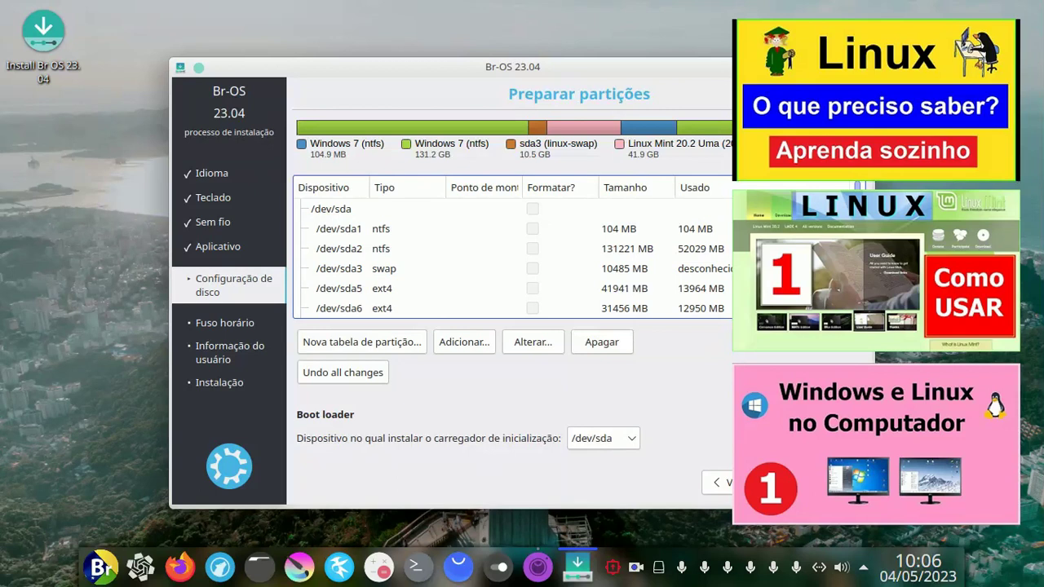
key("alt+F4")
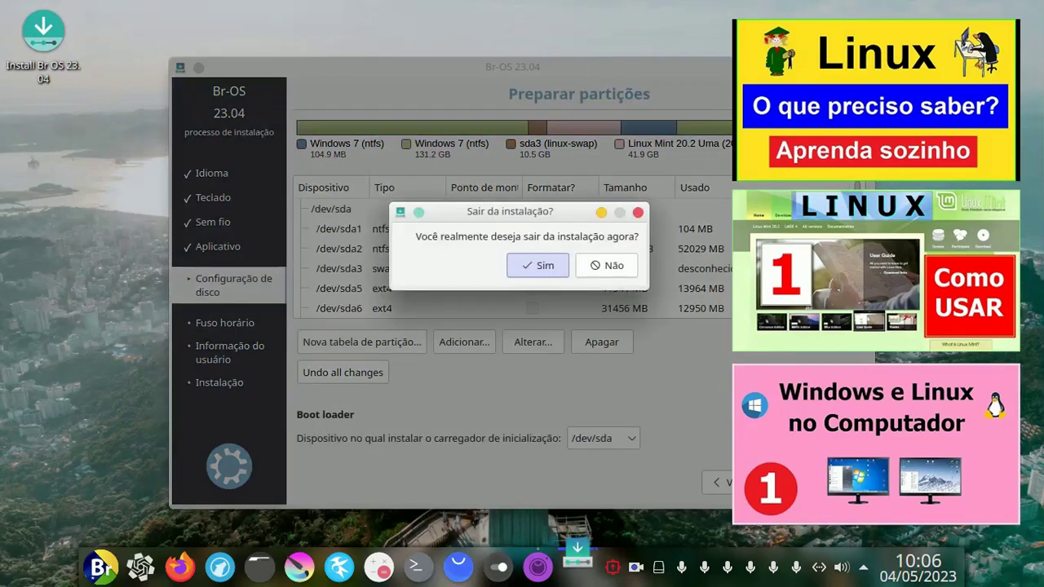
left_click(542, 266)
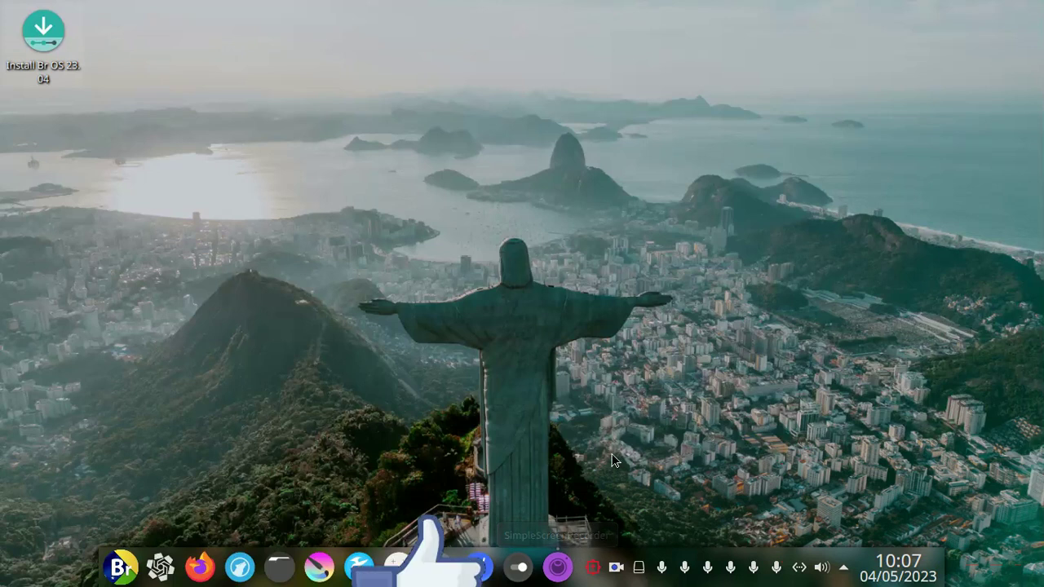
left_click(559, 567)
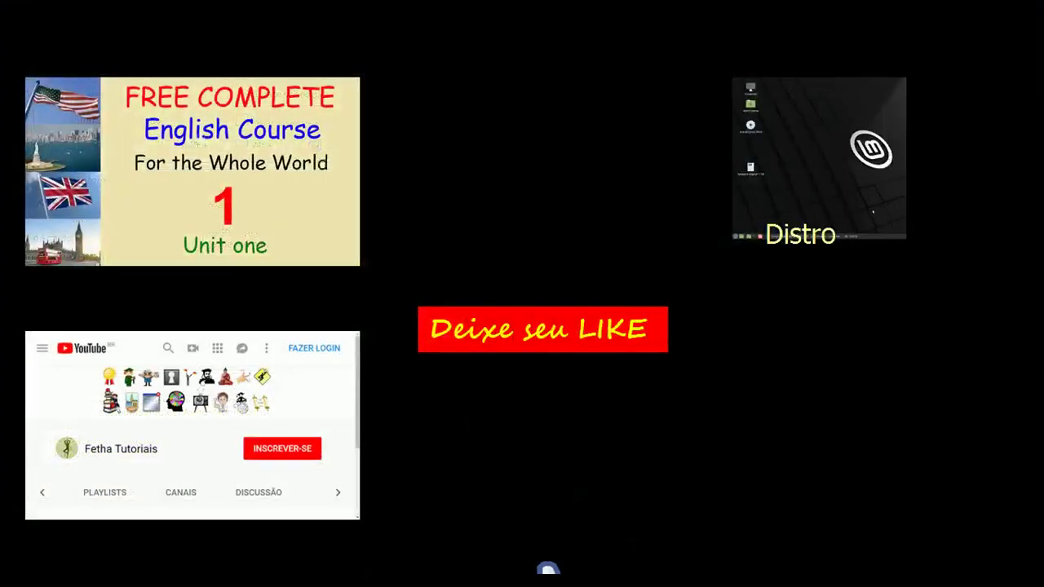